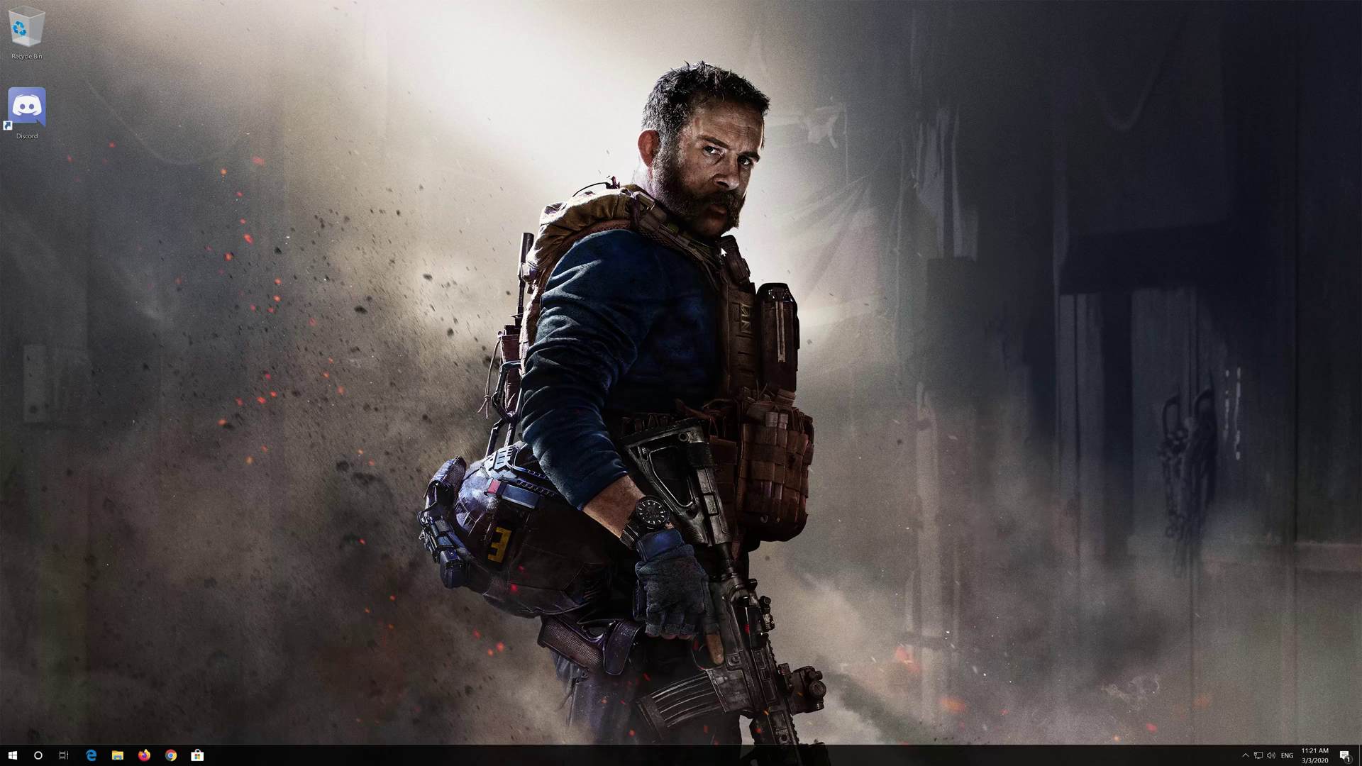
Step: End the first Discord (32 bit) background process in Task Manager and close Task Manager
{"action": "key", "text": "super"}
{"action": "type", "text": "task manager"}
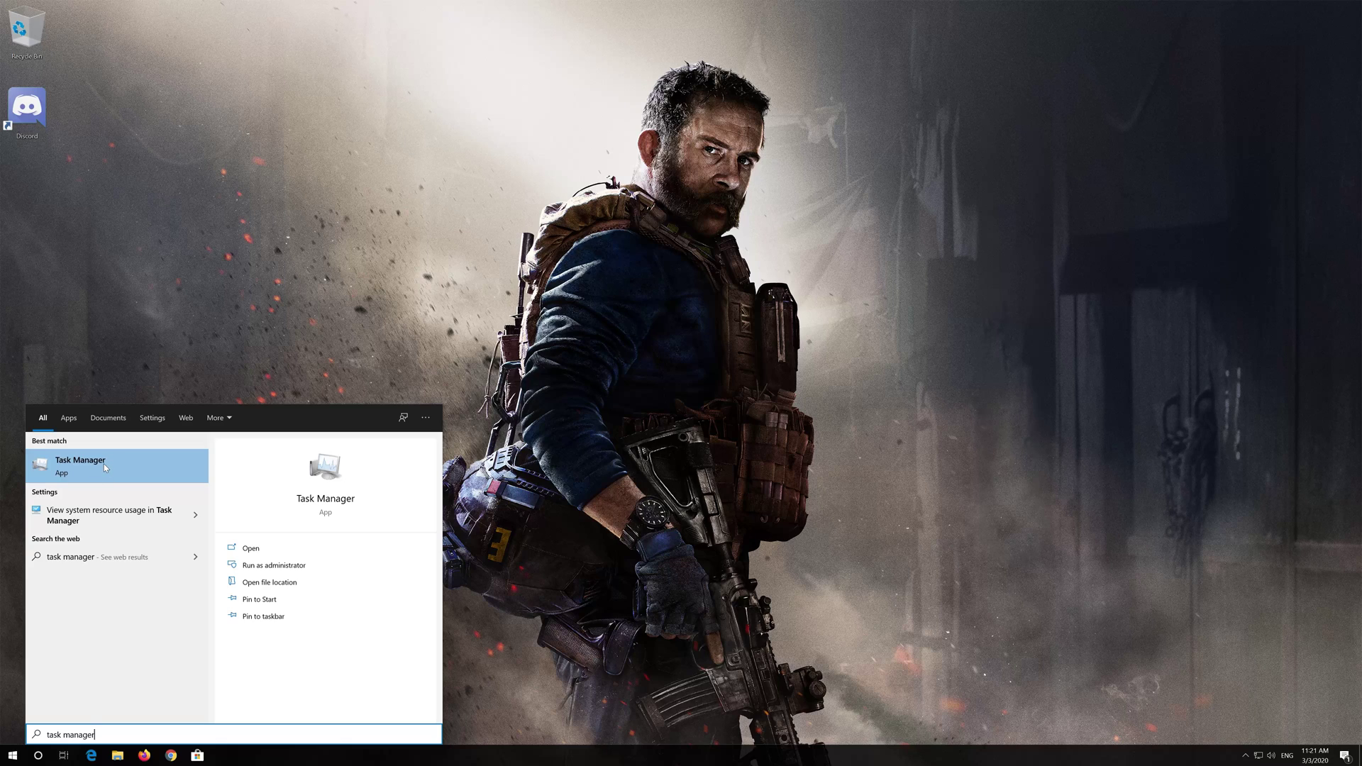
{"action": "left_click", "coordinate": [104, 464]}
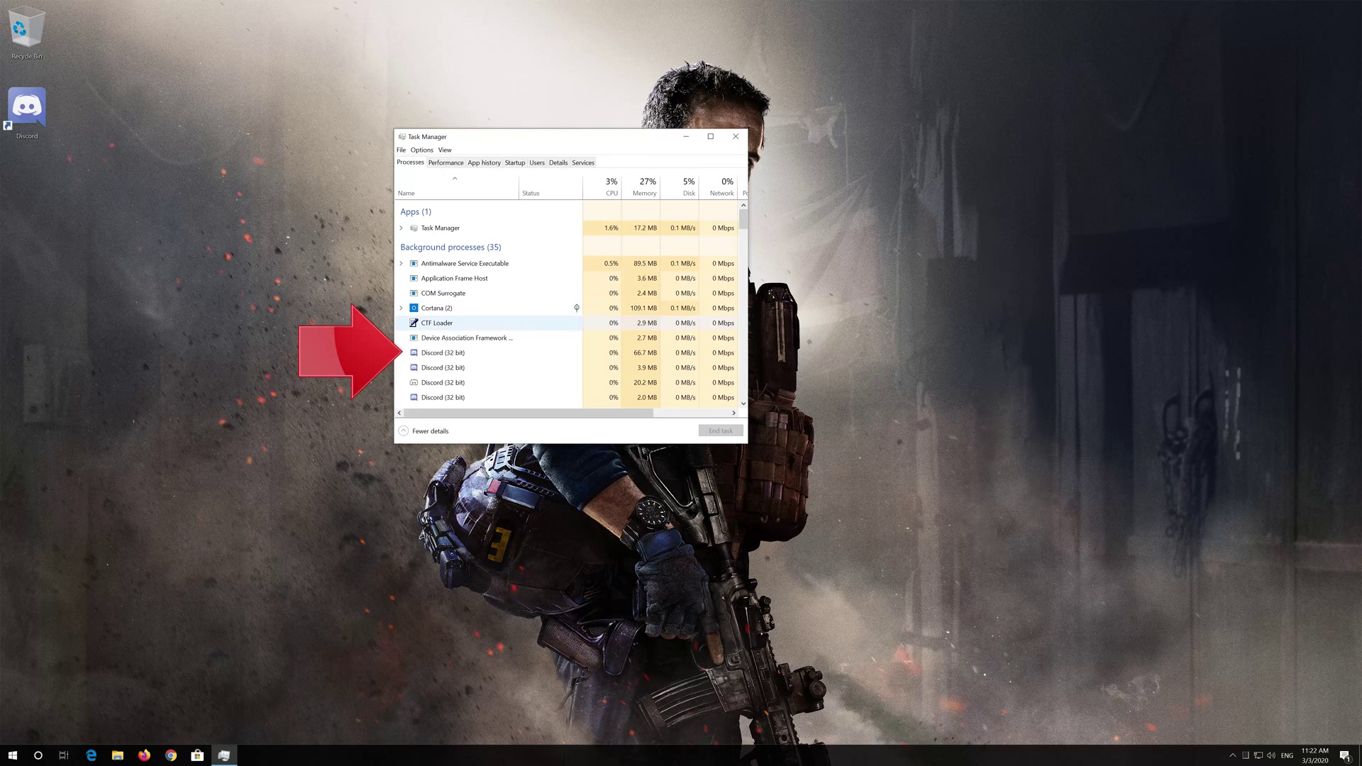
{"action": "left_click", "coordinate": [474, 350]}
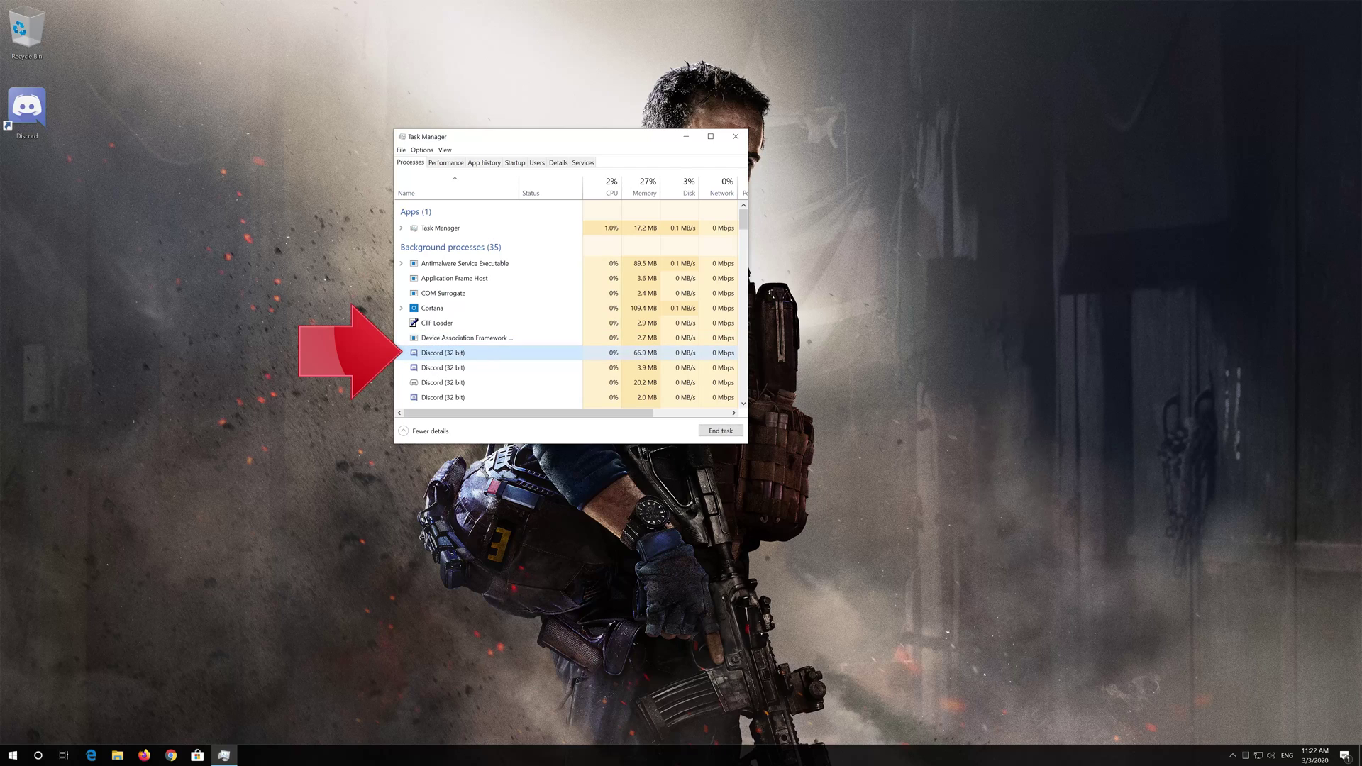
{"action": "right_click", "coordinate": [473, 353]}
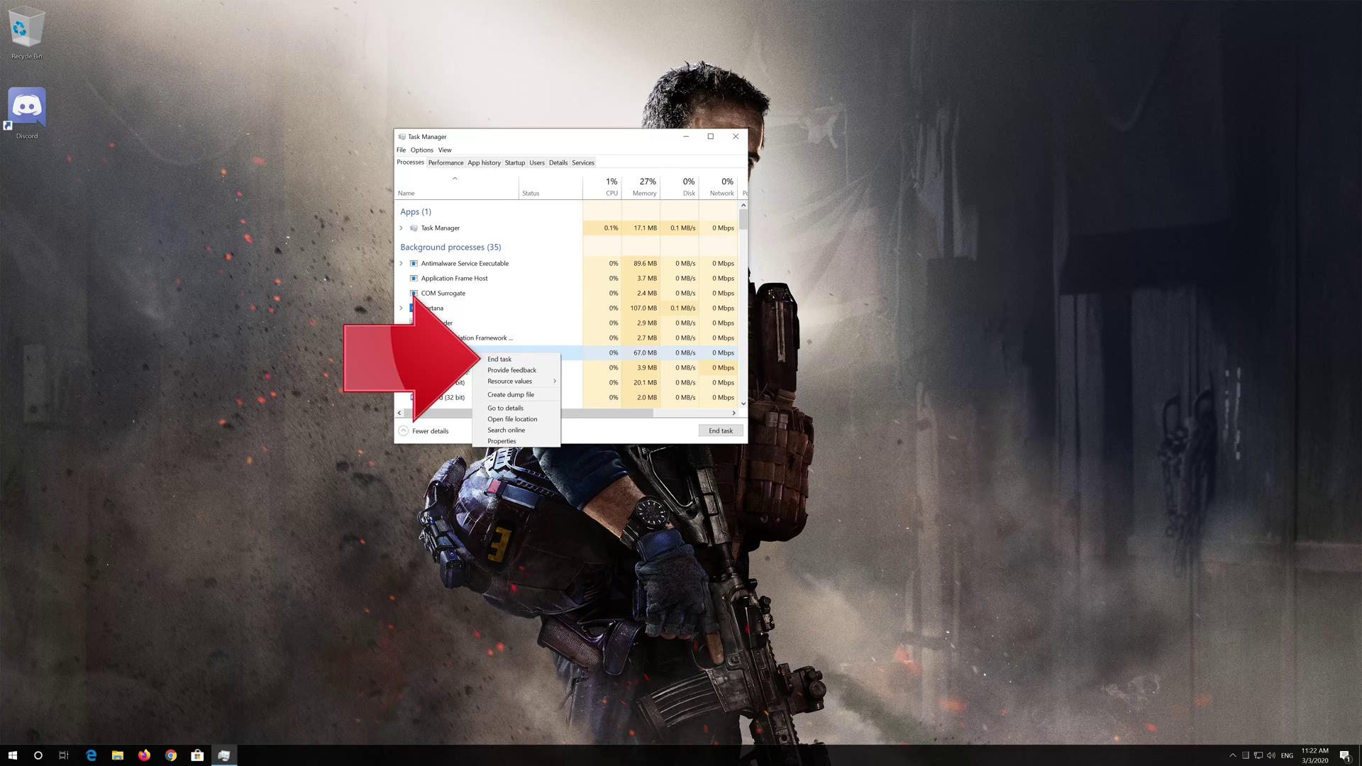
{"action": "left_click", "coordinate": [521, 358]}
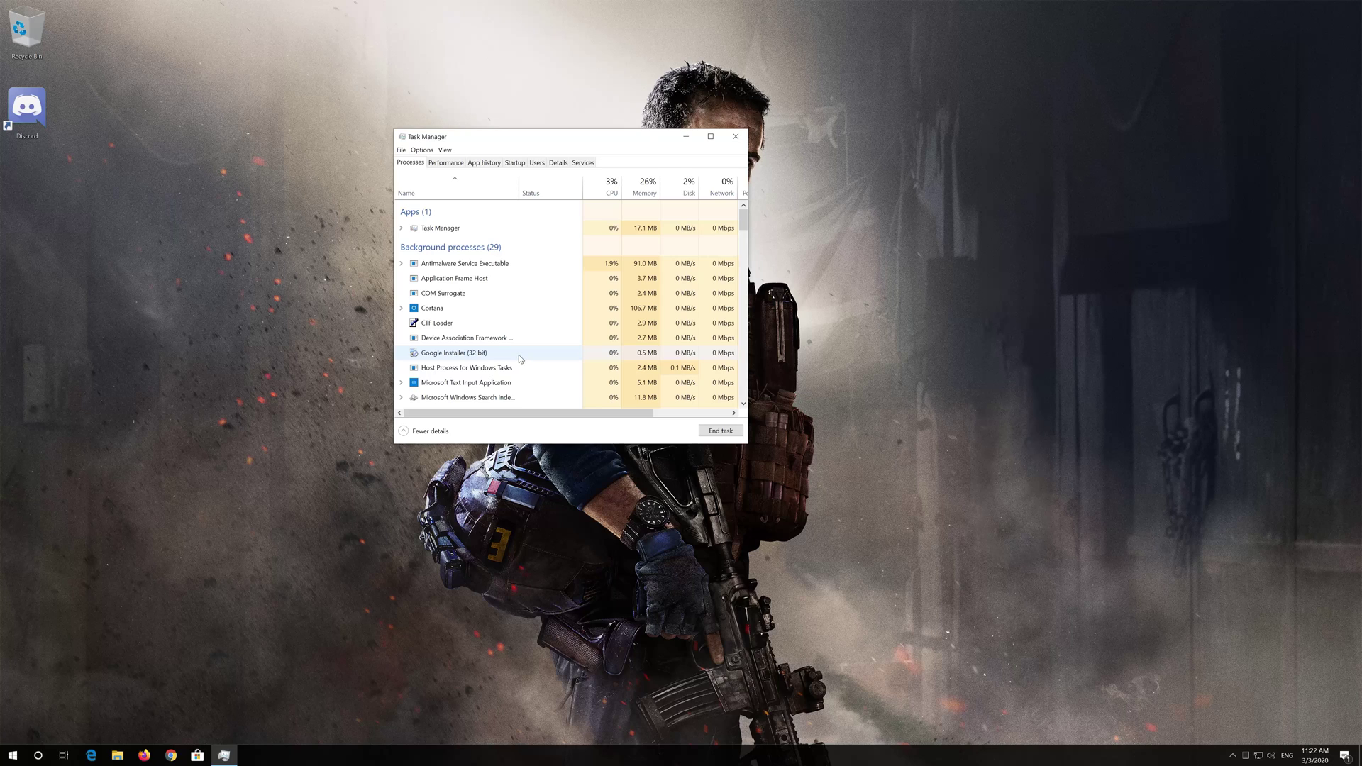
{"action": "left_click", "coordinate": [735, 136]}
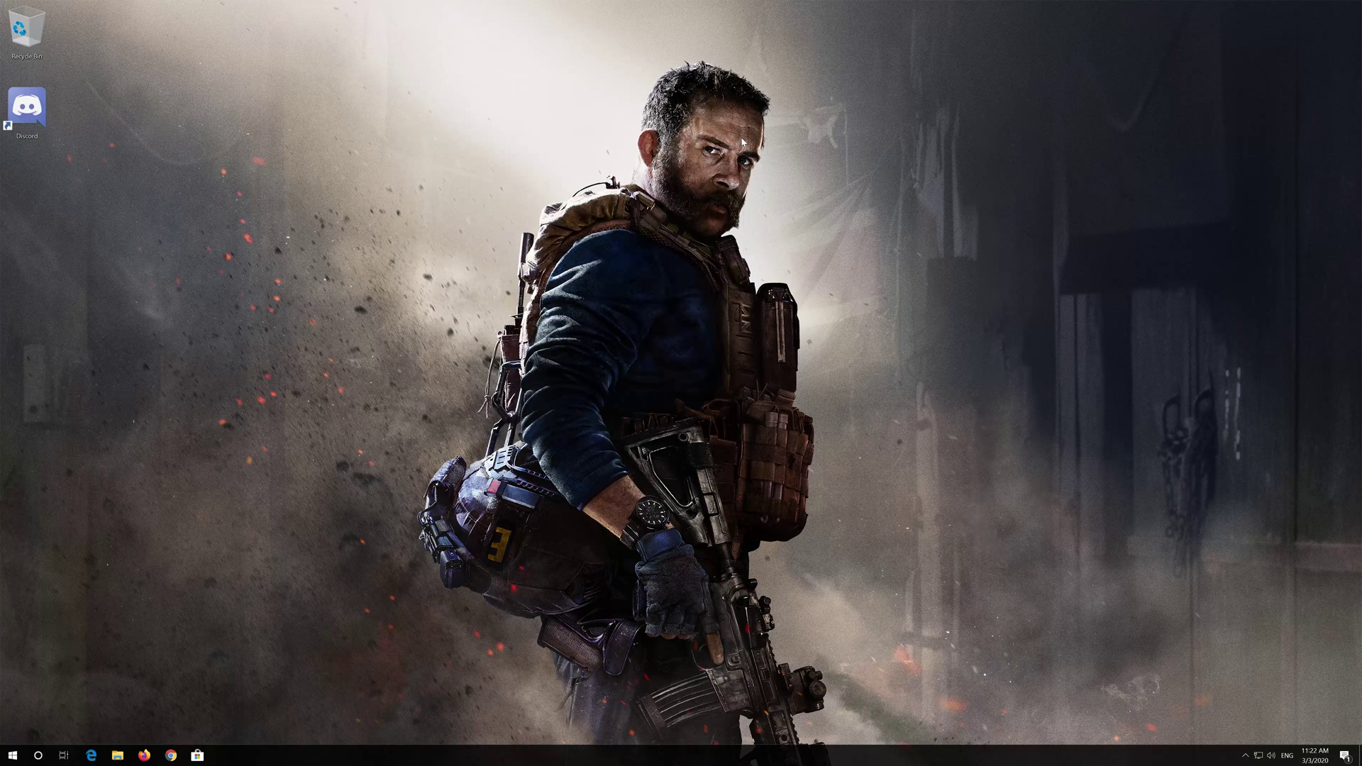
Step: Open Control Panel and go to the list of installed programs for uninstalling
{"action": "key", "text": "super"}
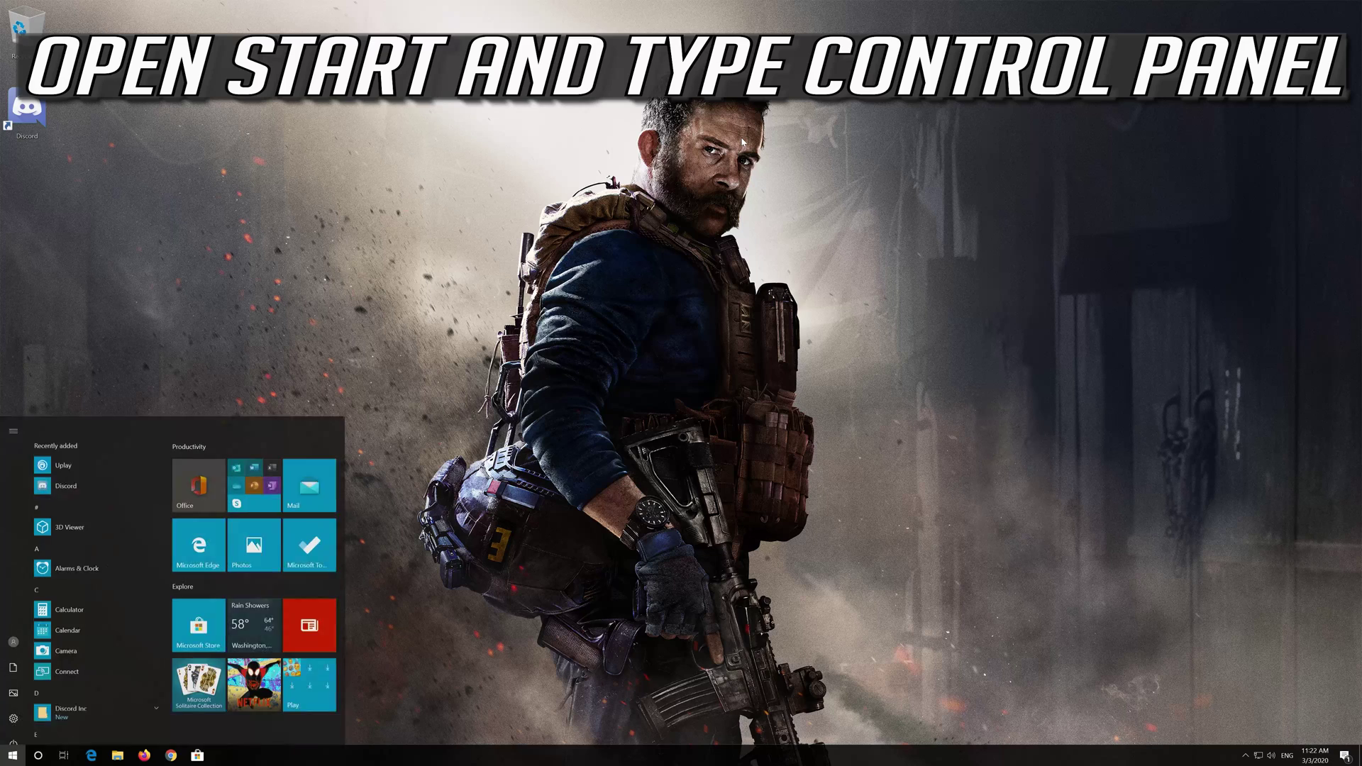
{"action": "type", "text": "control panel"}
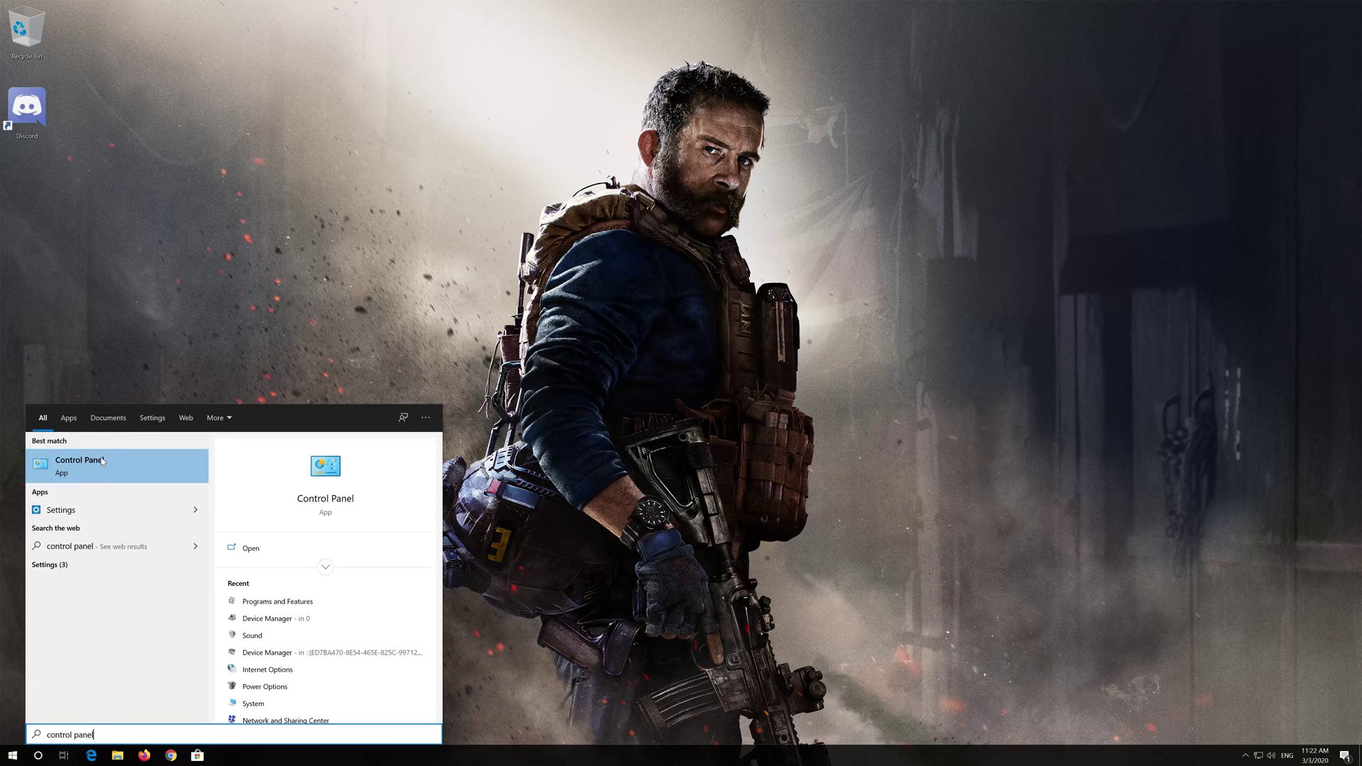
{"action": "left_click", "coordinate": [80, 465]}
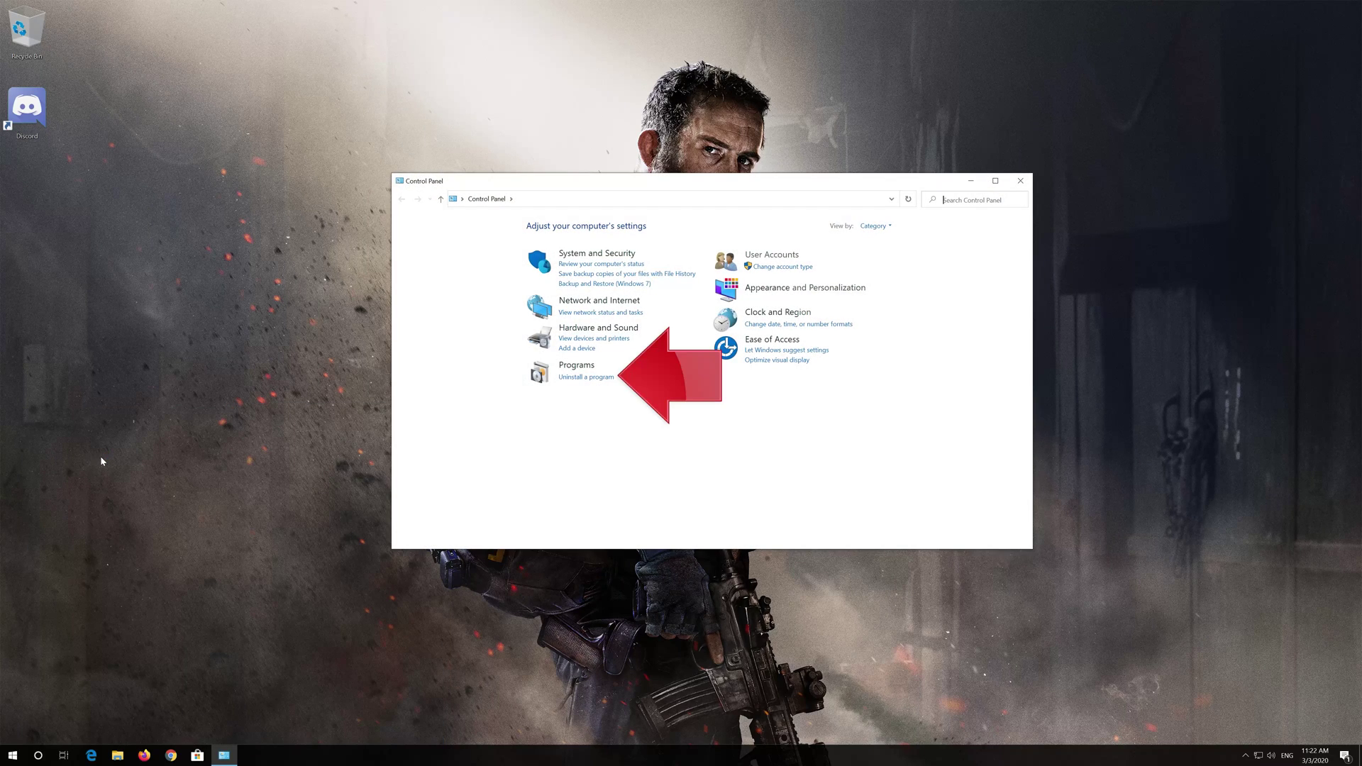
{"action": "left_click", "coordinate": [572, 377]}
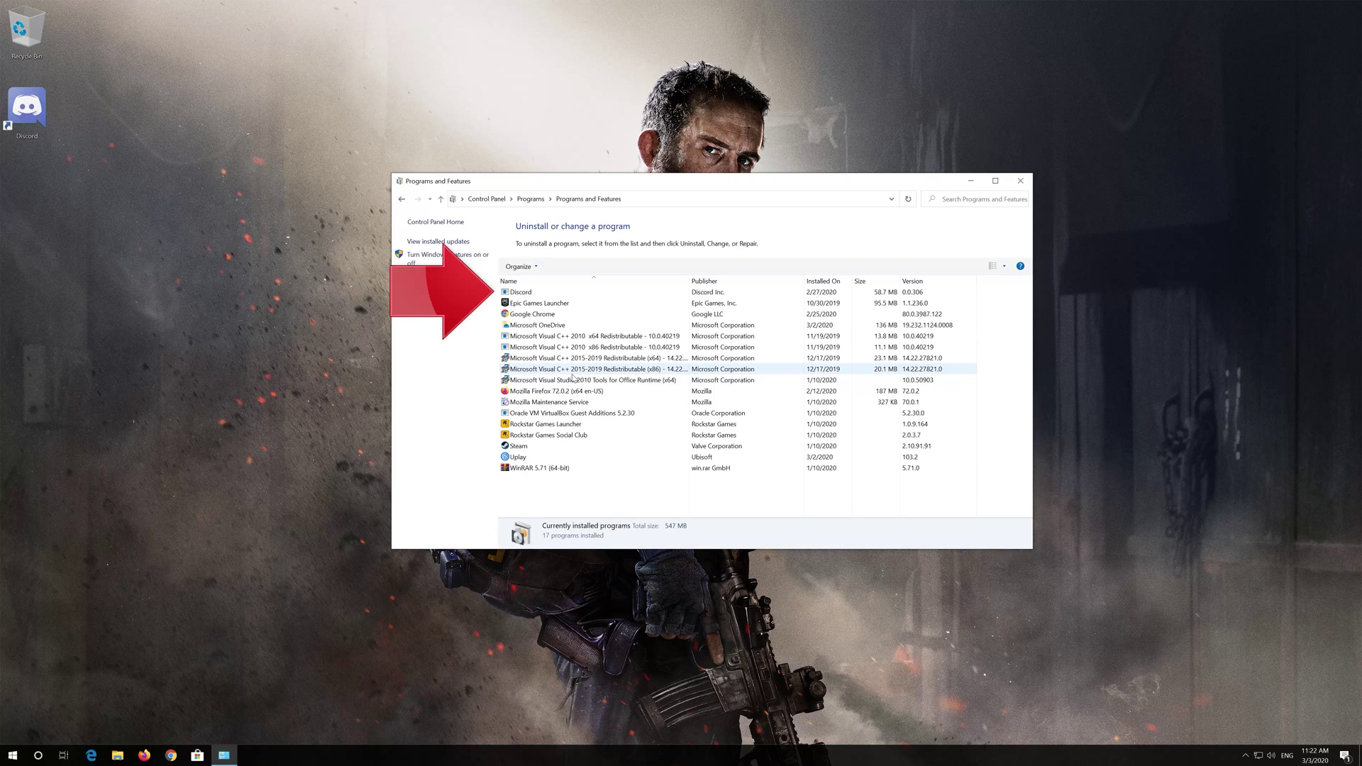
Step: Uninstall Discord from the installed programs and close the Programs and Features window
{"action": "left_click", "coordinate": [586, 292]}
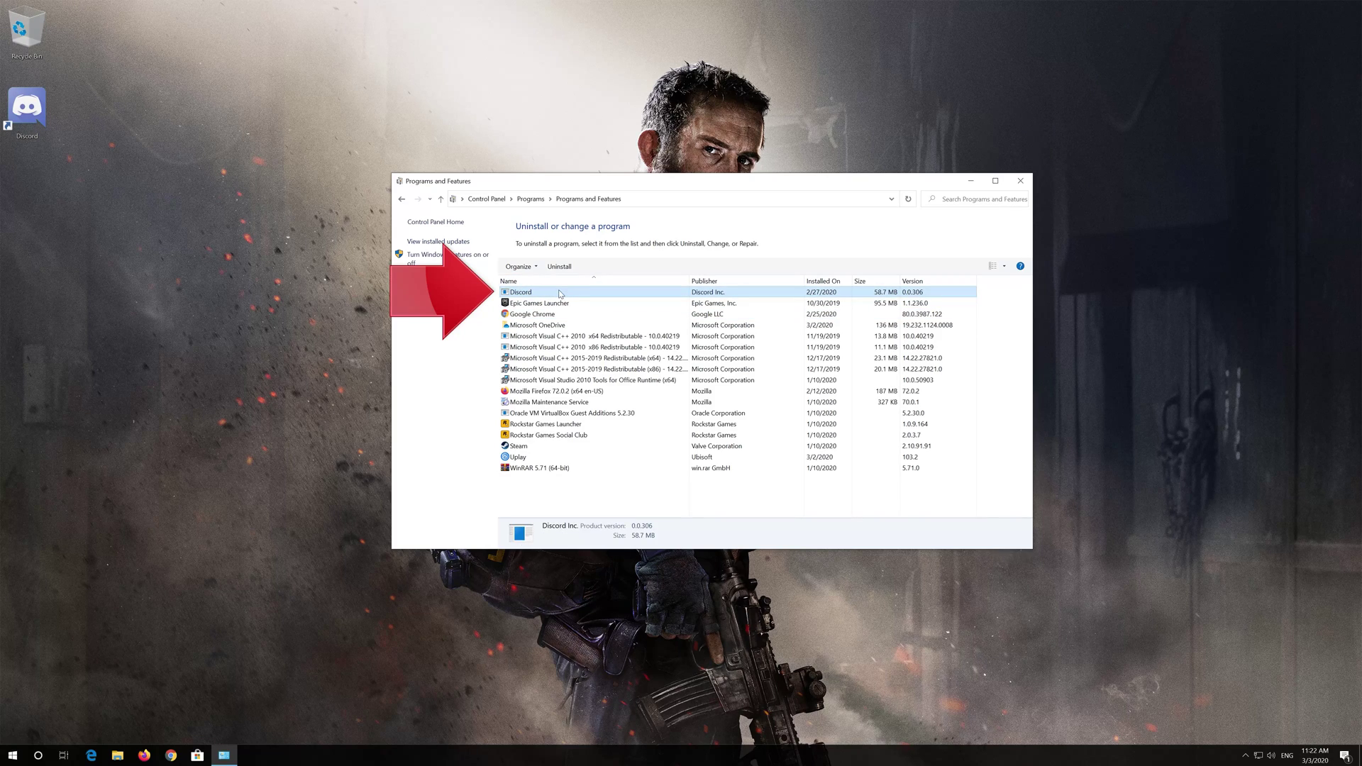
{"action": "right_click", "coordinate": [561, 292]}
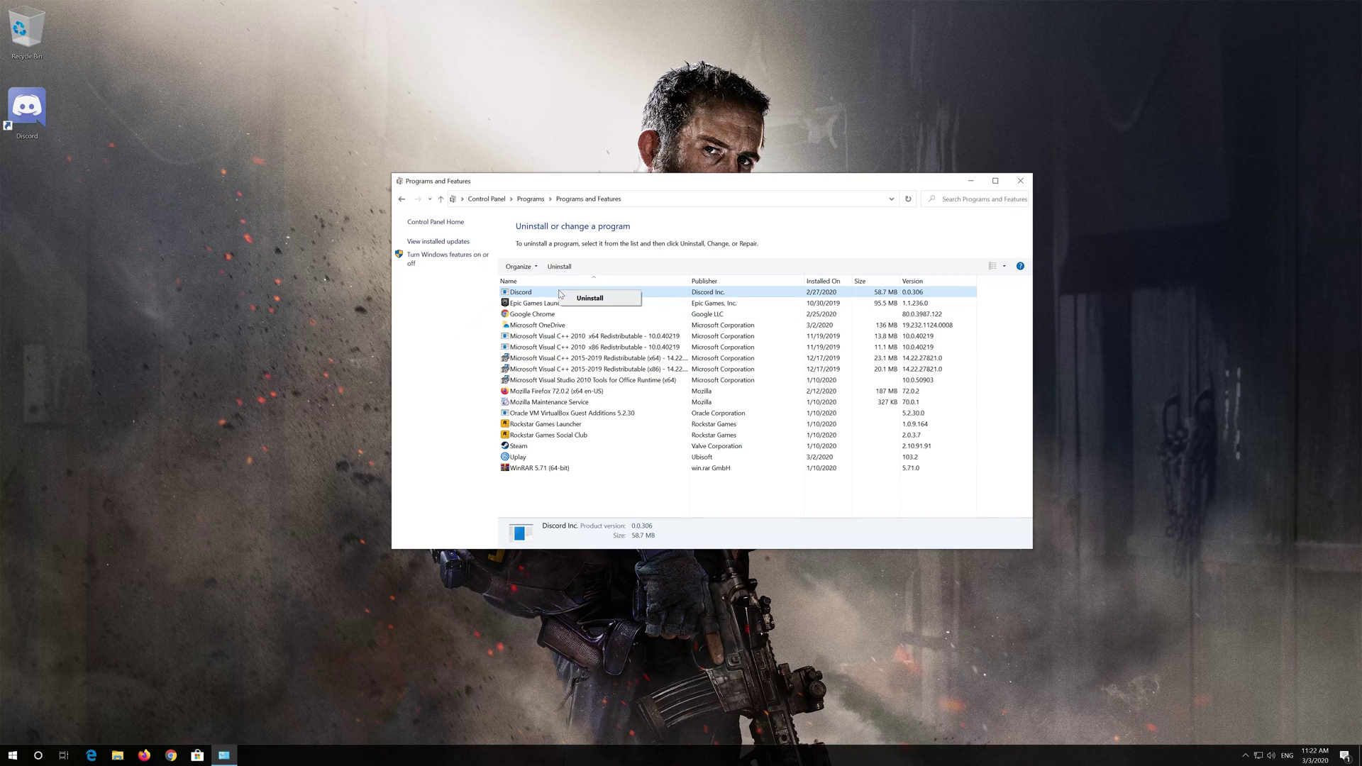
{"action": "left_click", "coordinate": [600, 299]}
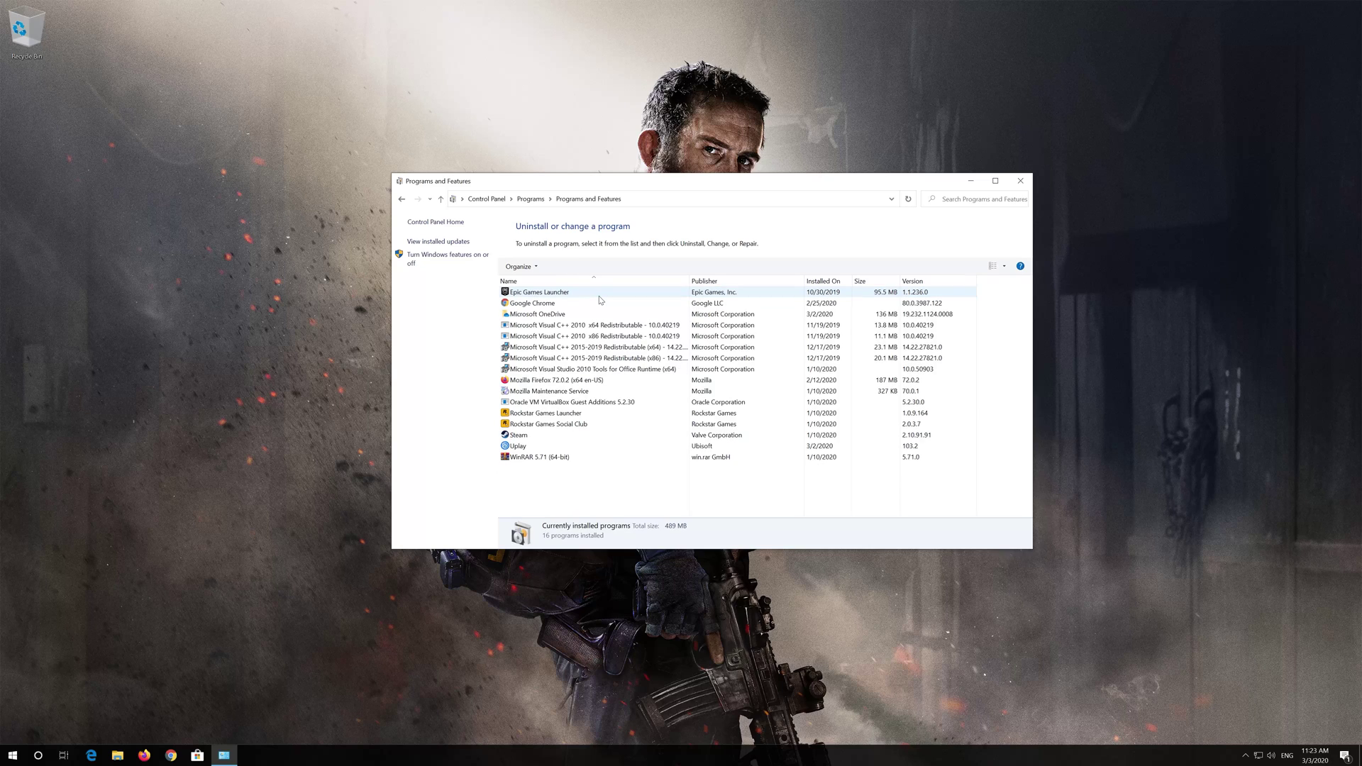
{"action": "left_click", "coordinate": [1020, 180]}
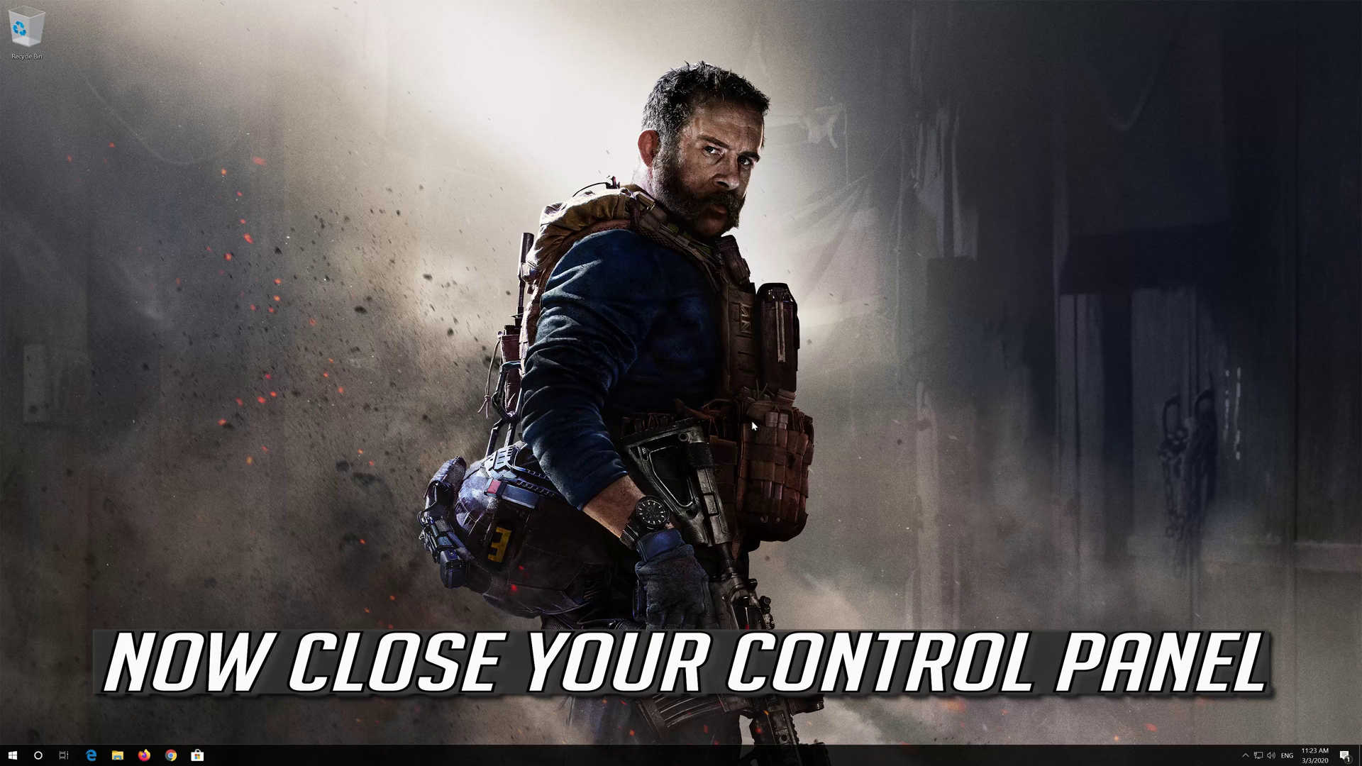
Step: Open the Roaming application data folder by running %appdata% from the Run dialog
{"action": "key", "text": "super+r"}
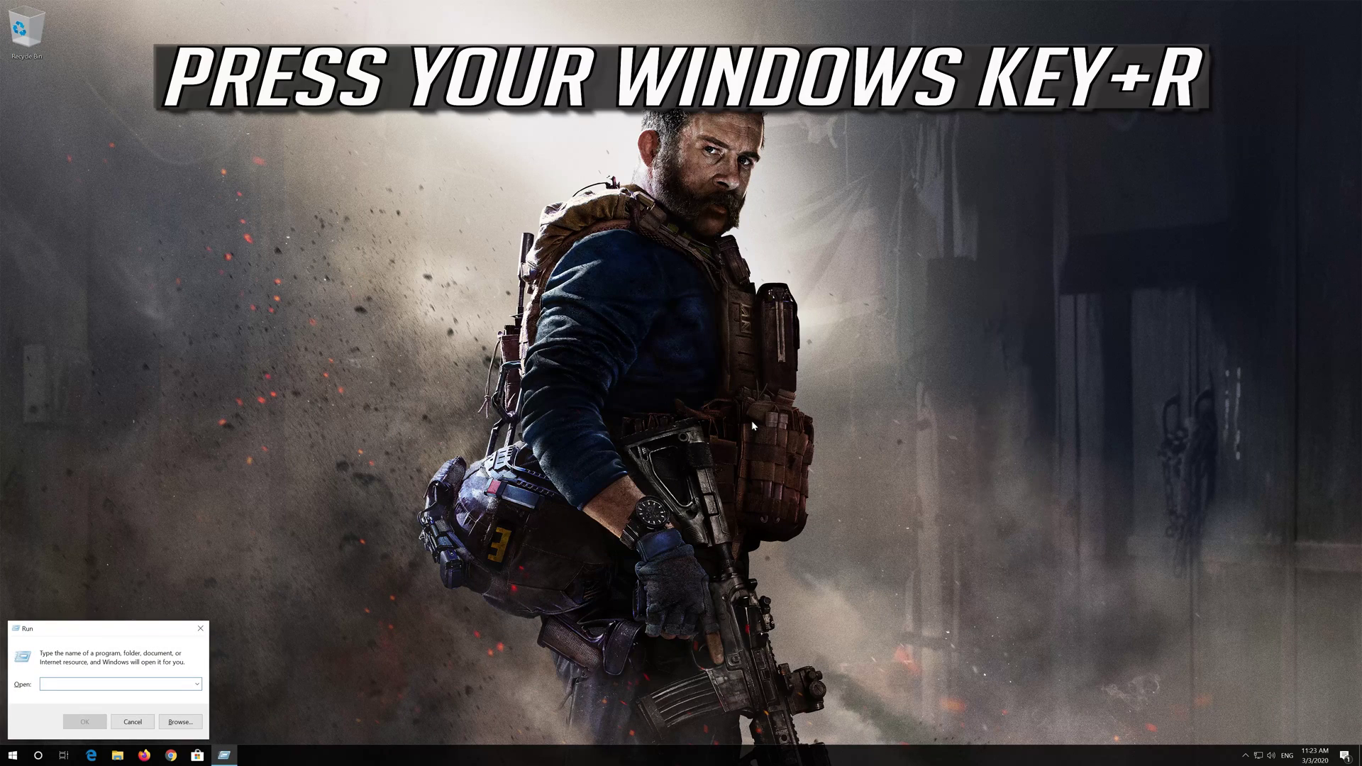
{"action": "left_click_drag", "start_coordinate": [182, 622], "coordinate": [718, 297]}
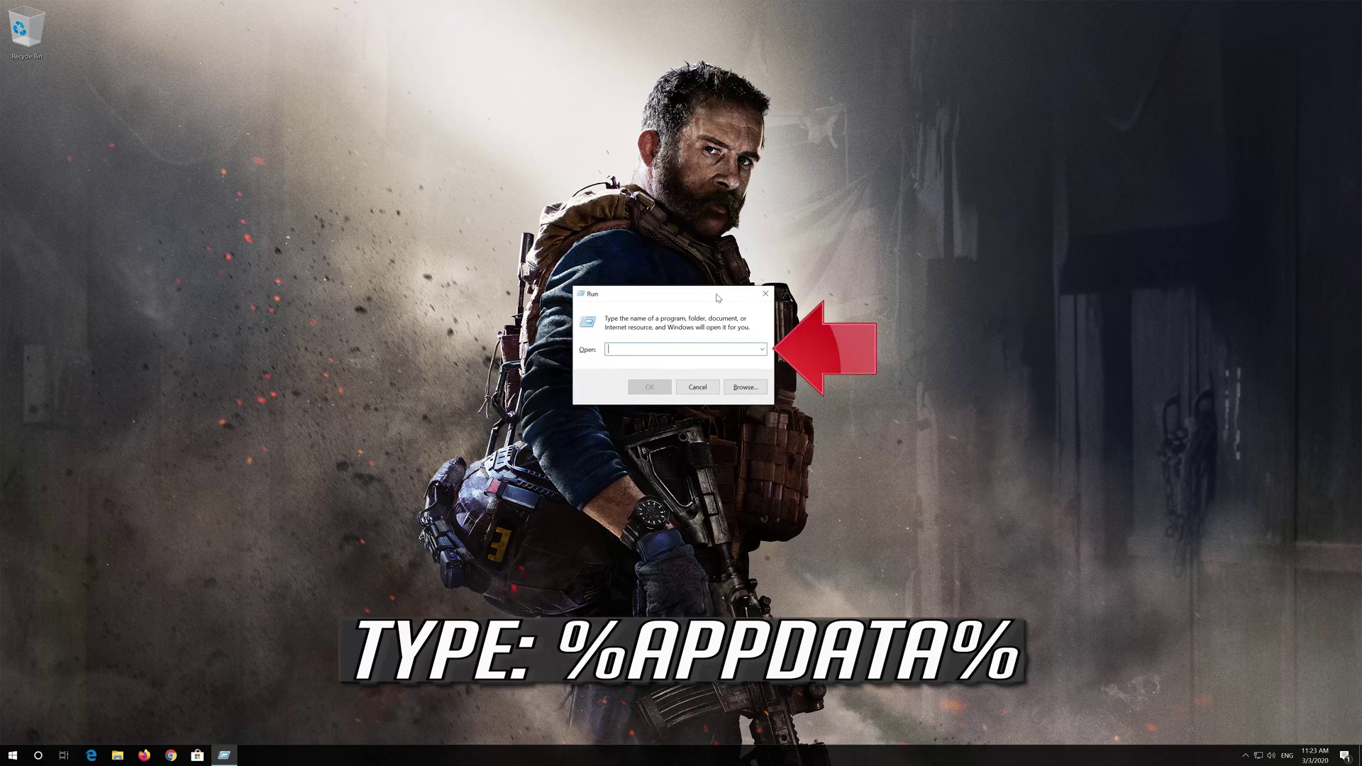
{"action": "type", "text": "%appdata%"}
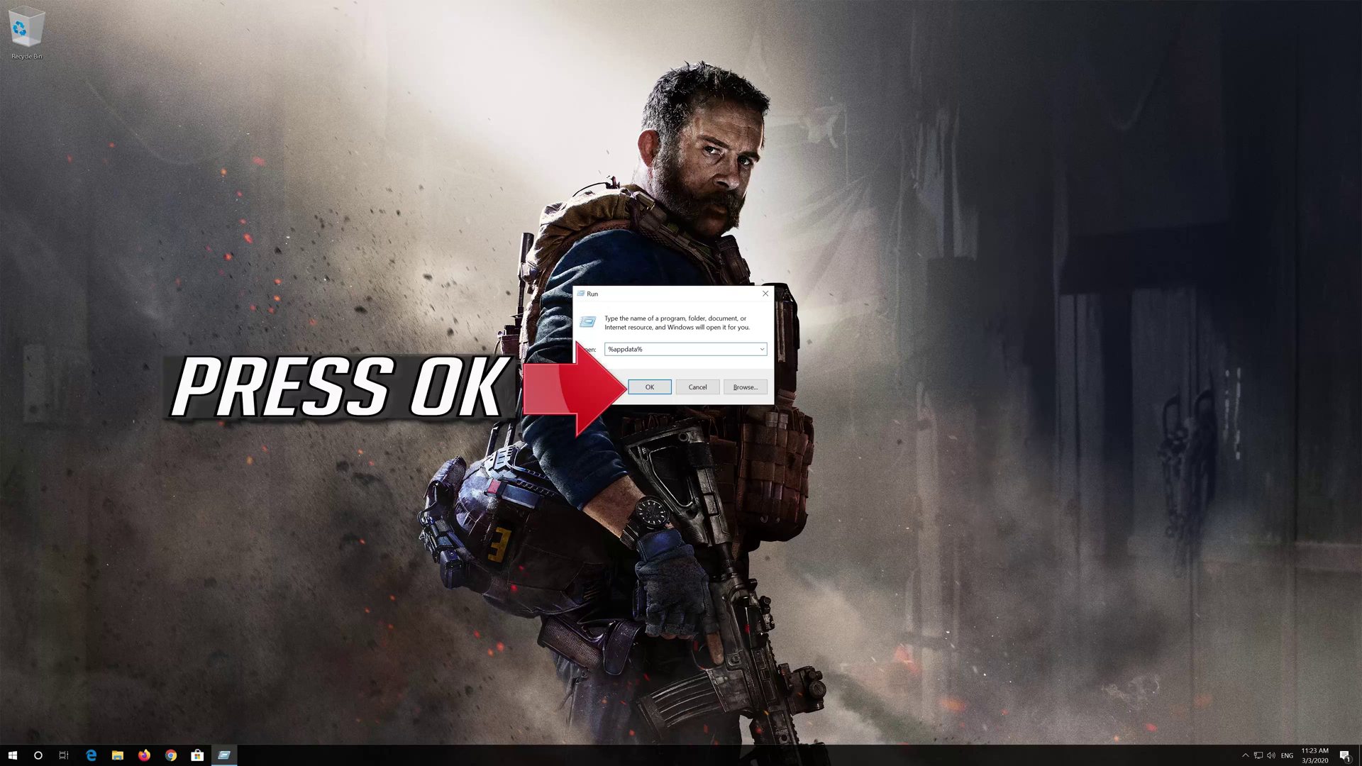
{"action": "left_click", "coordinate": [656, 390]}
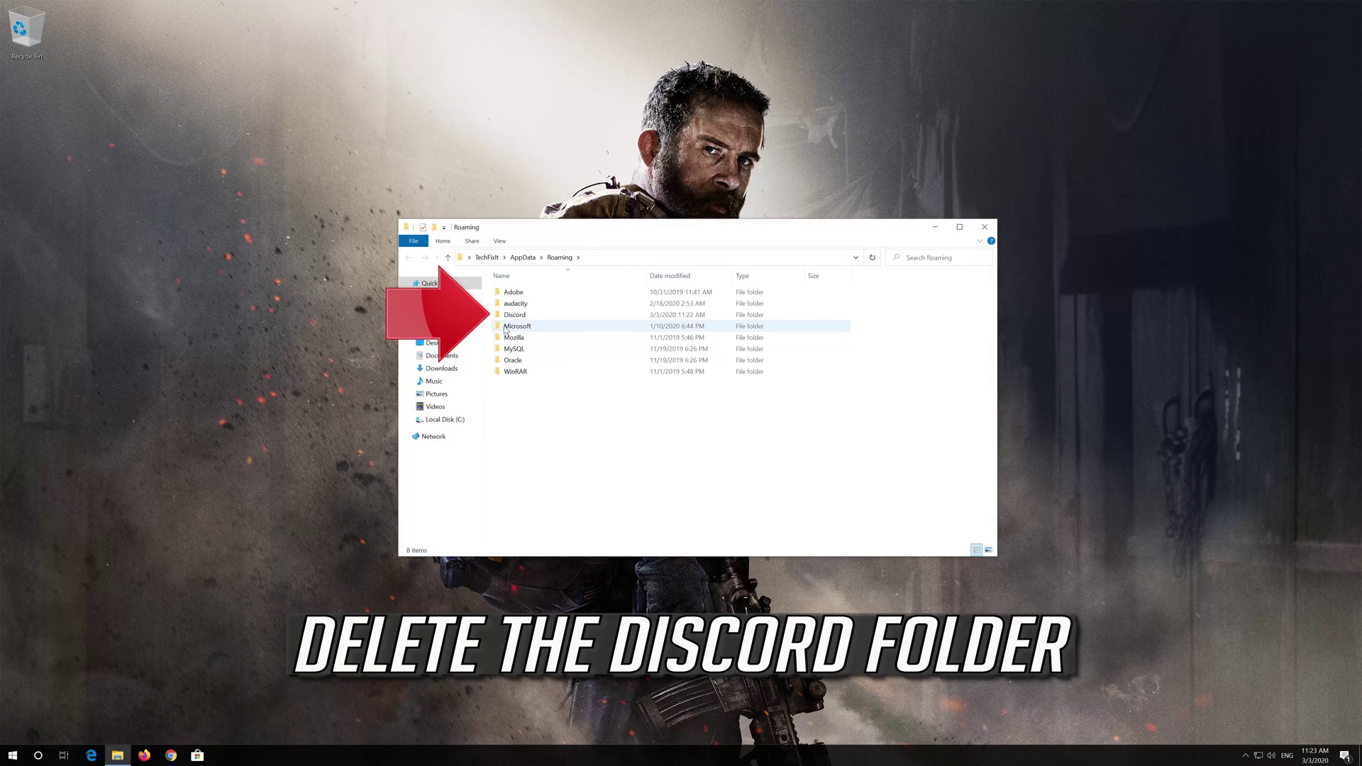
Step: Delete the Discord folder from AppData\Roaming and close the folder window
{"action": "left_click", "coordinate": [532, 319]}
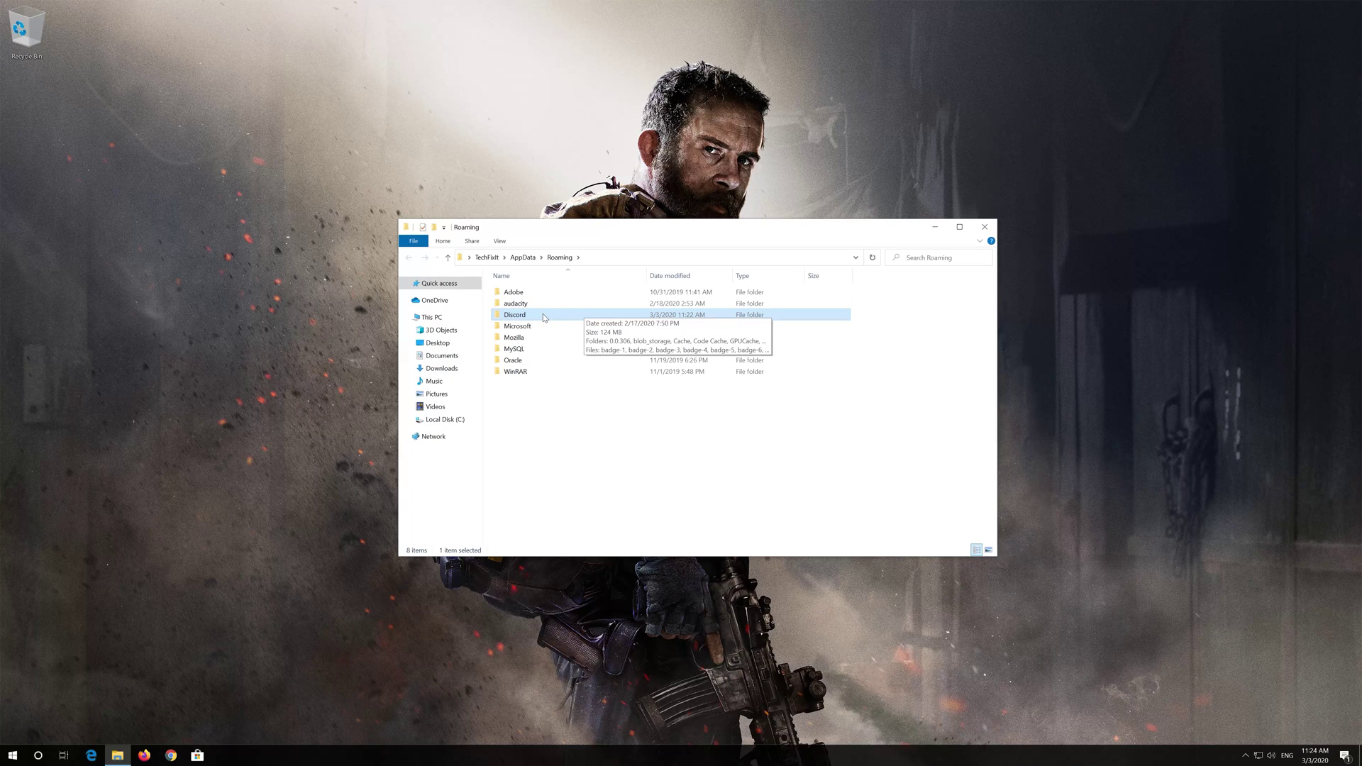
{"action": "right_click", "coordinate": [542, 315]}
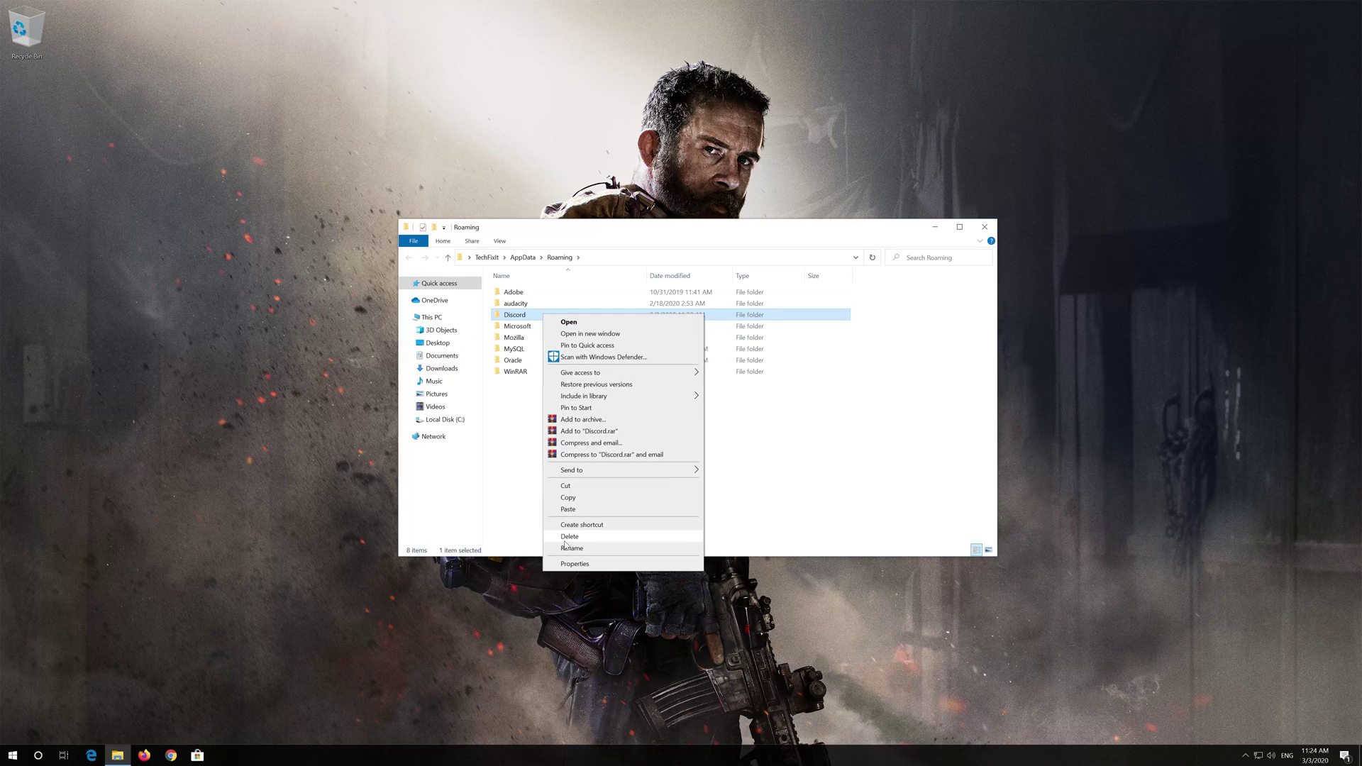
{"action": "left_click", "coordinate": [568, 537]}
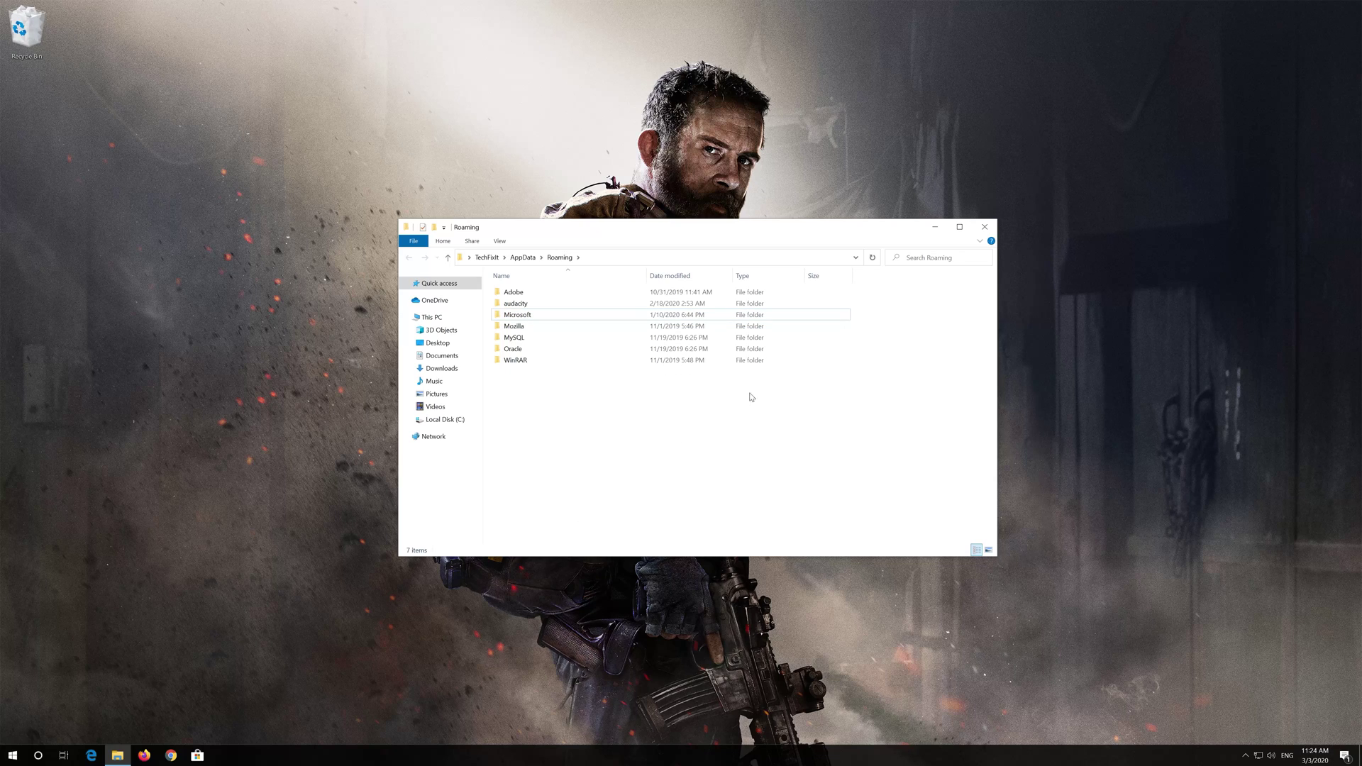
{"action": "left_click", "coordinate": [986, 227]}
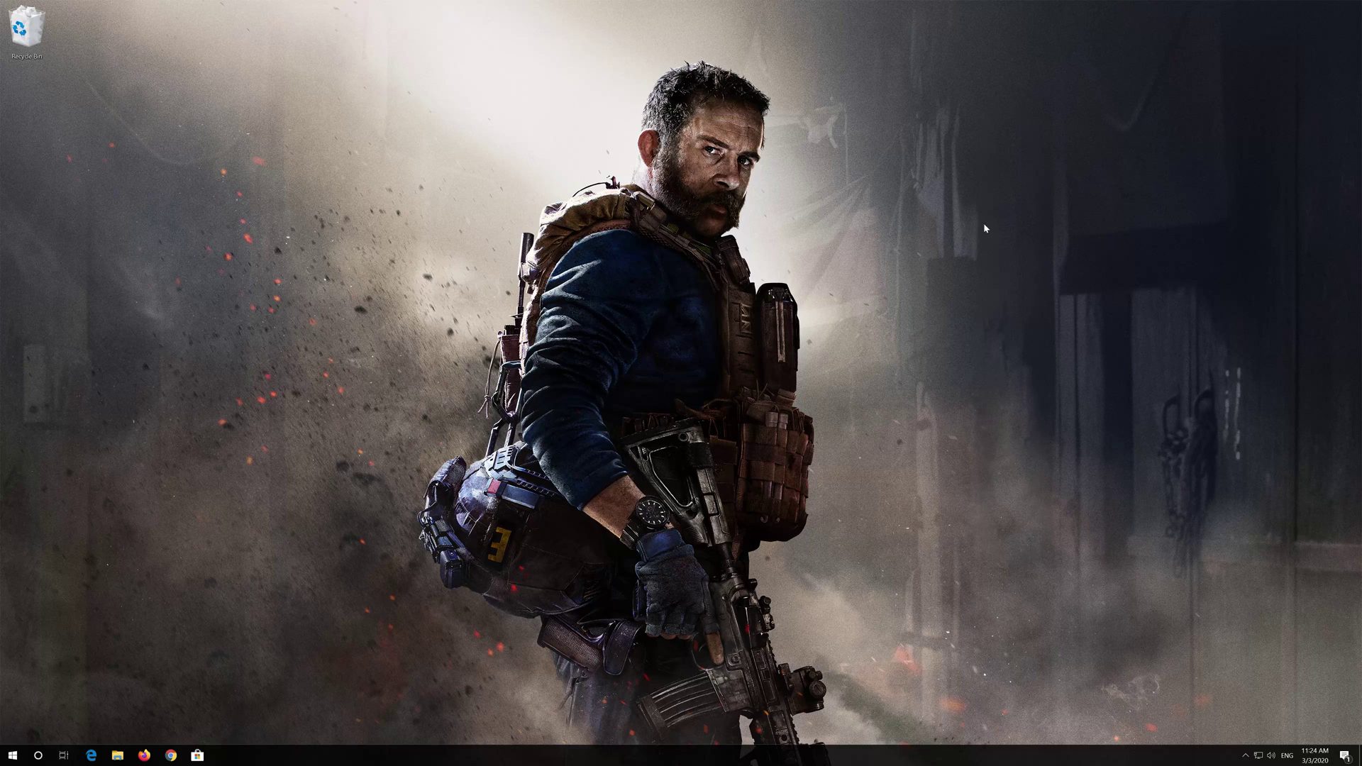
Step: Open the Local application data folder by running %localappdata% from the Run dialog
{"action": "key", "text": "super+r"}
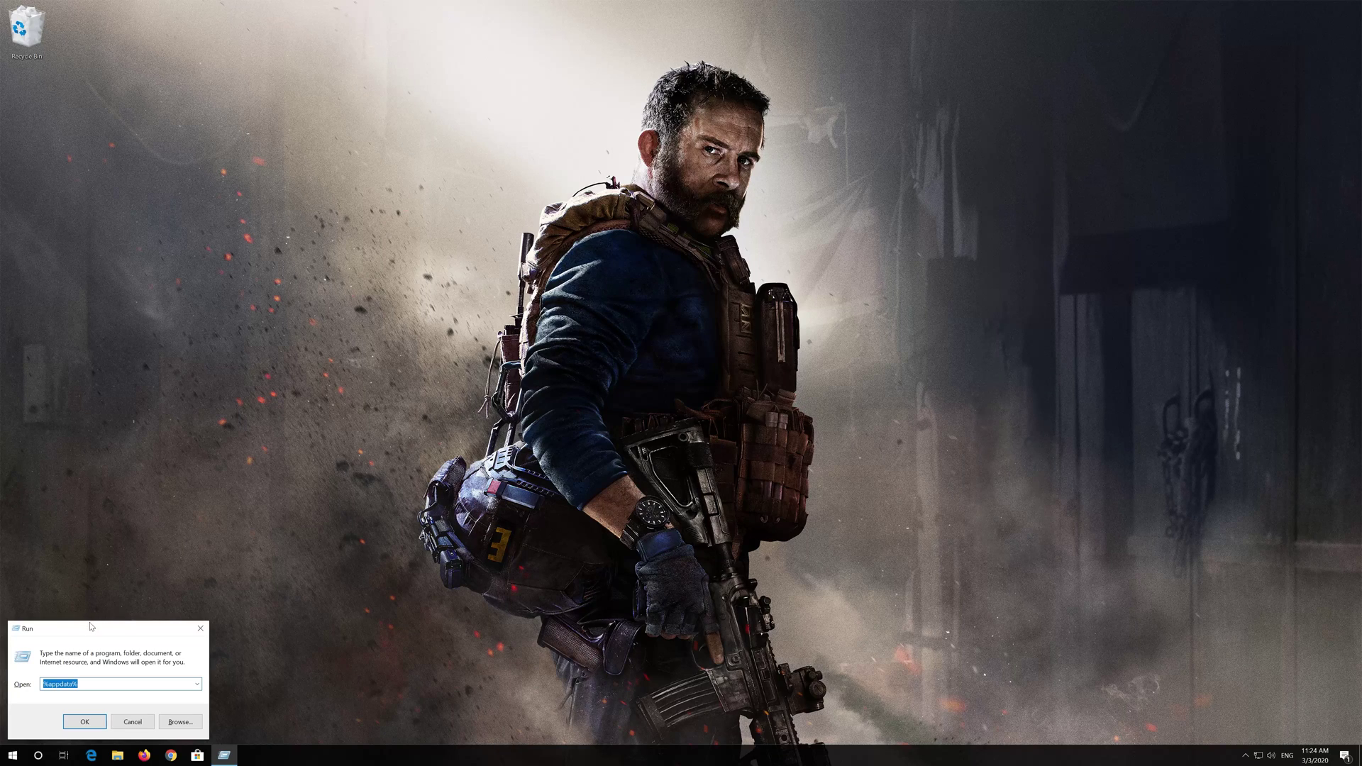
{"action": "left_click_drag", "start_coordinate": [88, 630], "coordinate": [670, 277]}
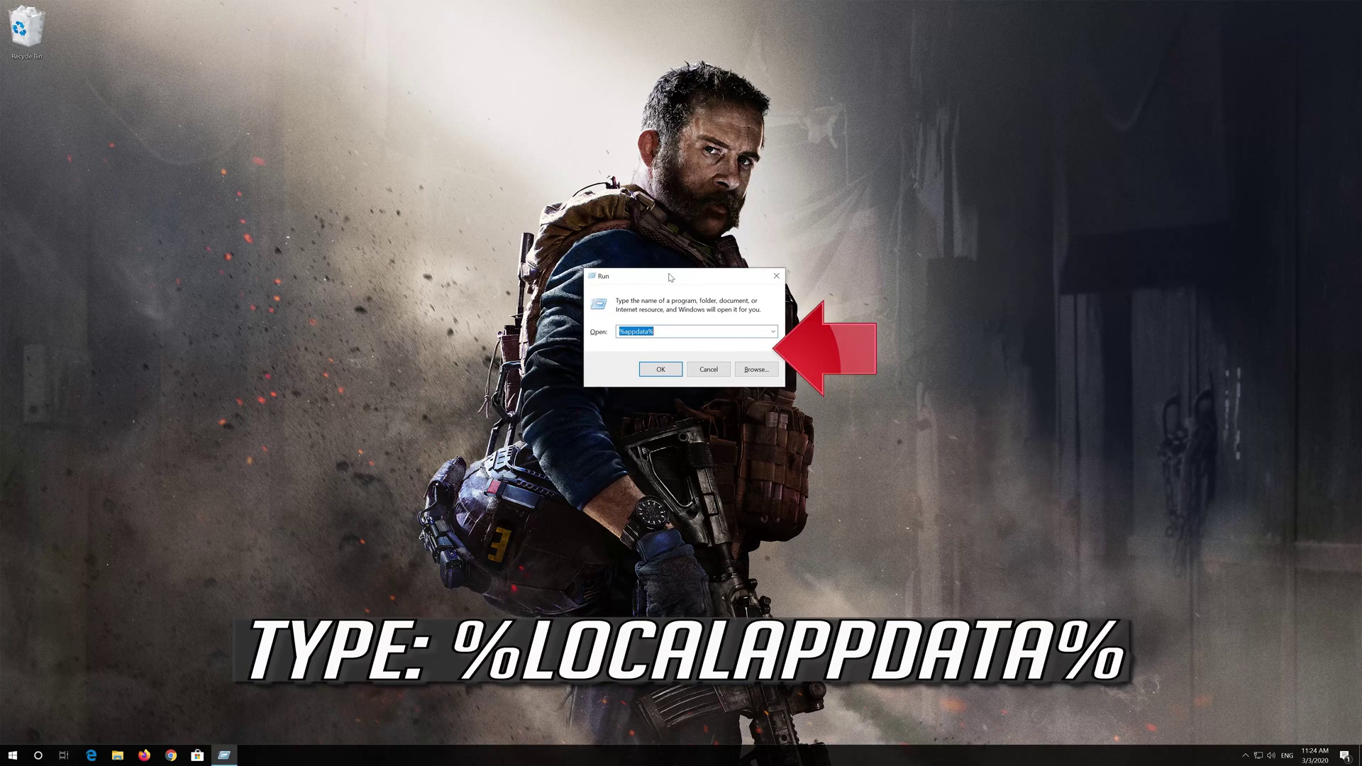
{"action": "type", "text": "%"}
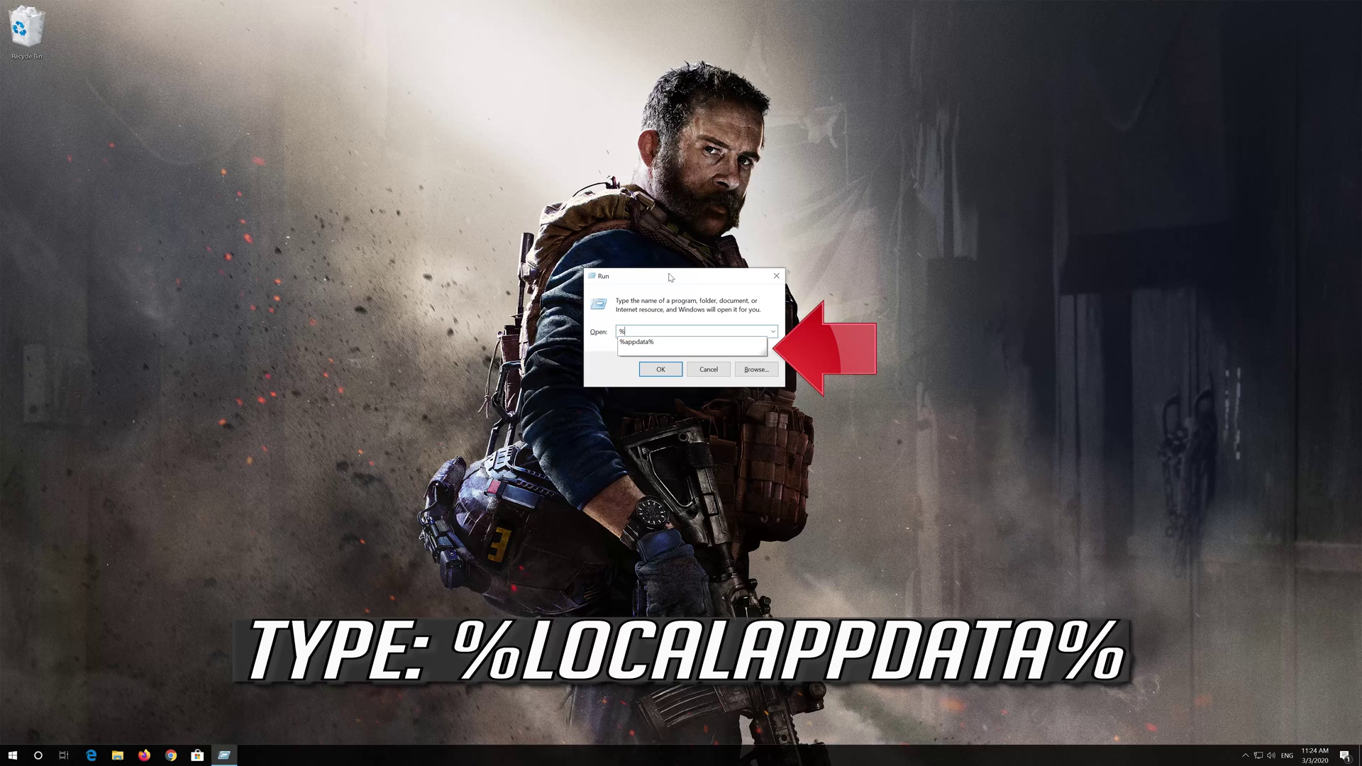
{"action": "type", "text": "loc"}
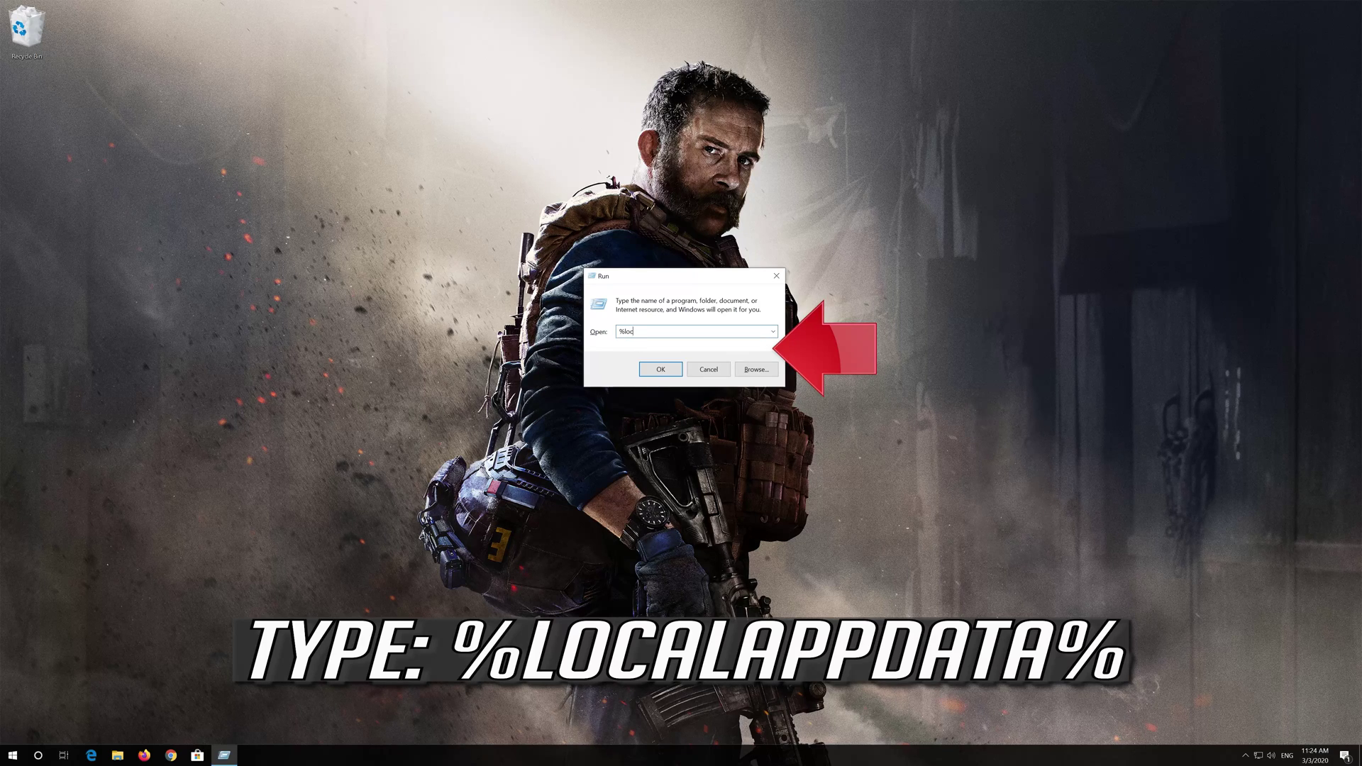
{"action": "type", "text": "alappdat"}
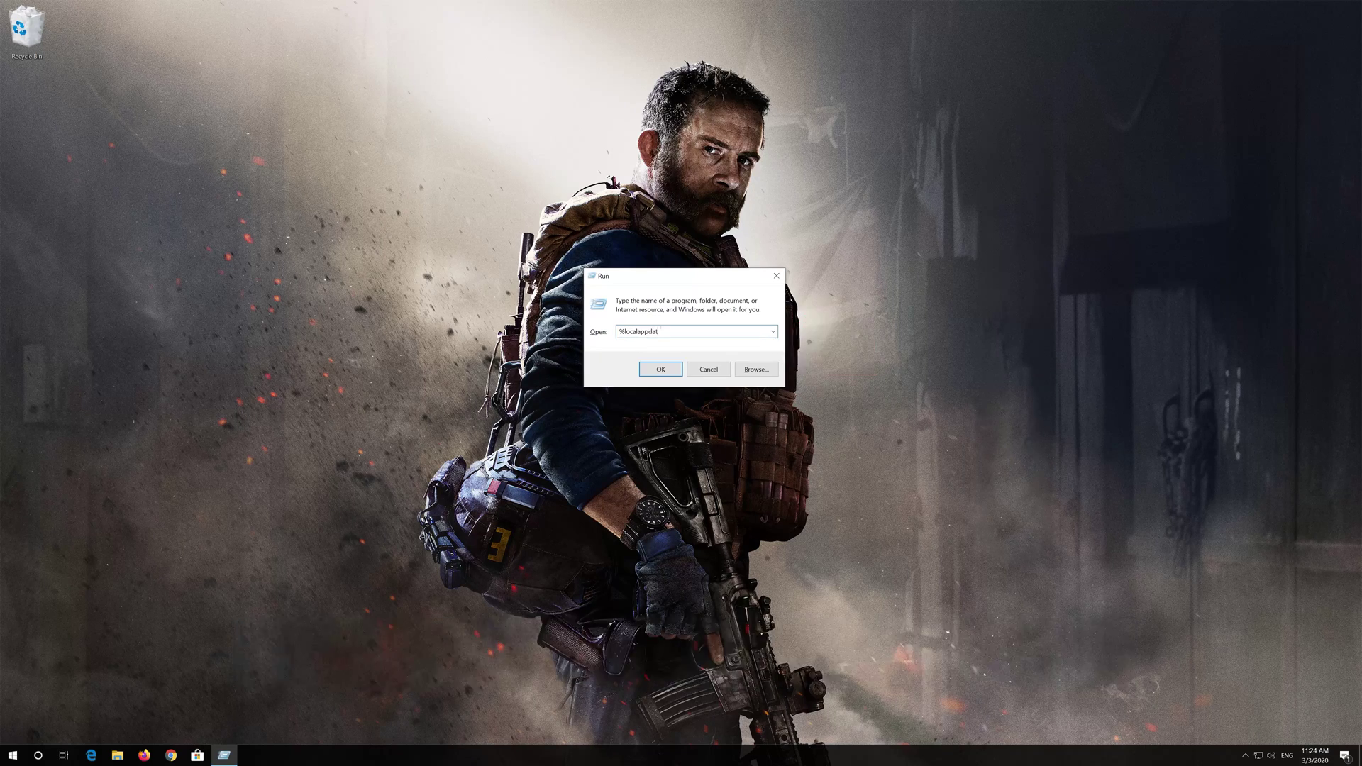
{"action": "type", "text": "a%"}
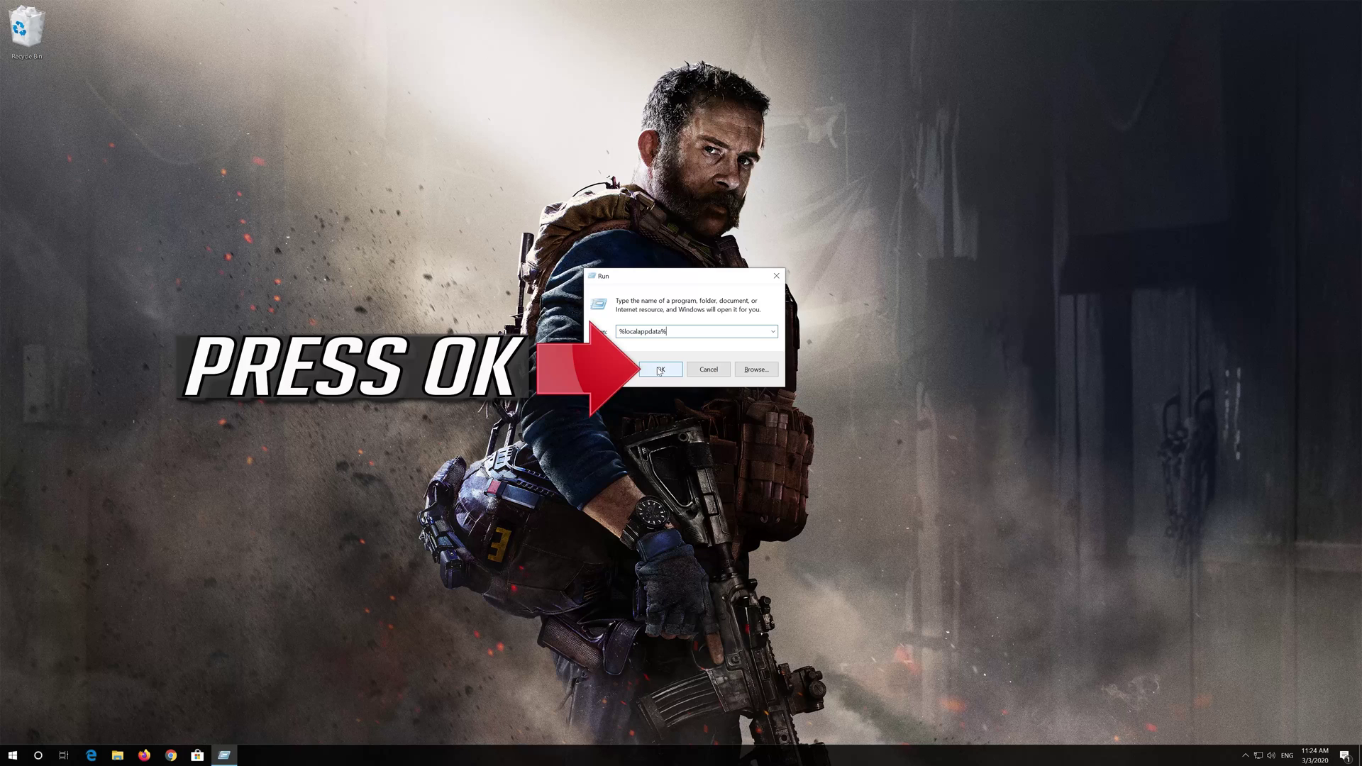
{"action": "left_click", "coordinate": [659, 369]}
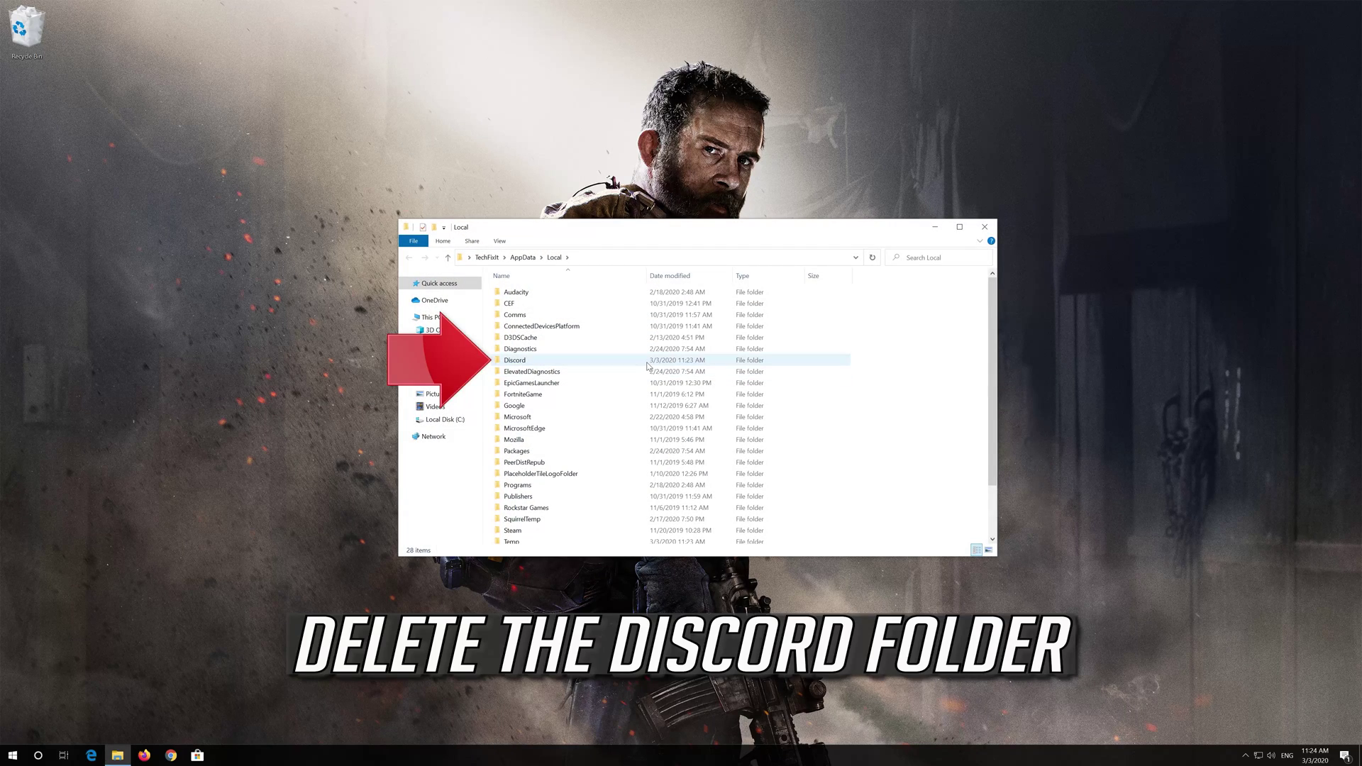
Step: Delete the Discord folder from AppData\Local and close the folder window
{"action": "left_click", "coordinate": [650, 362]}
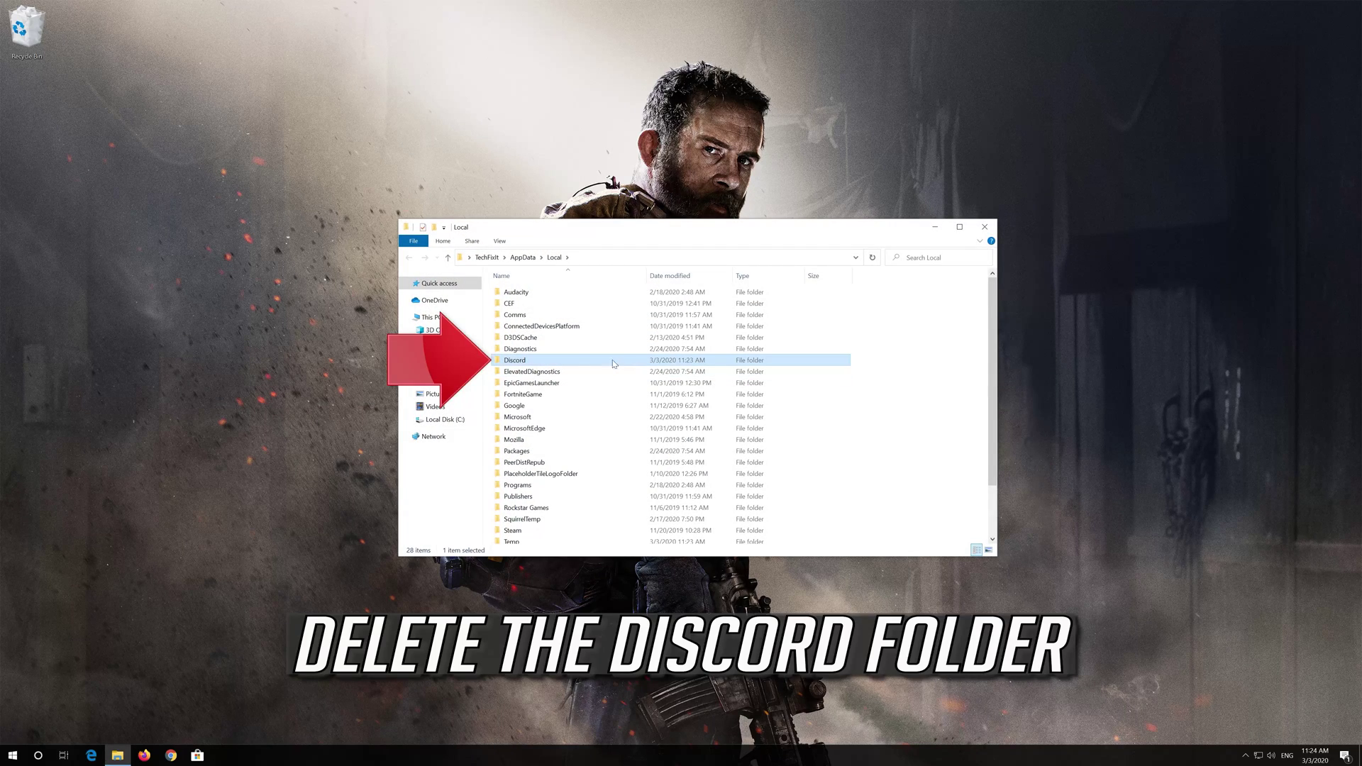
{"action": "right_click", "coordinate": [539, 358]}
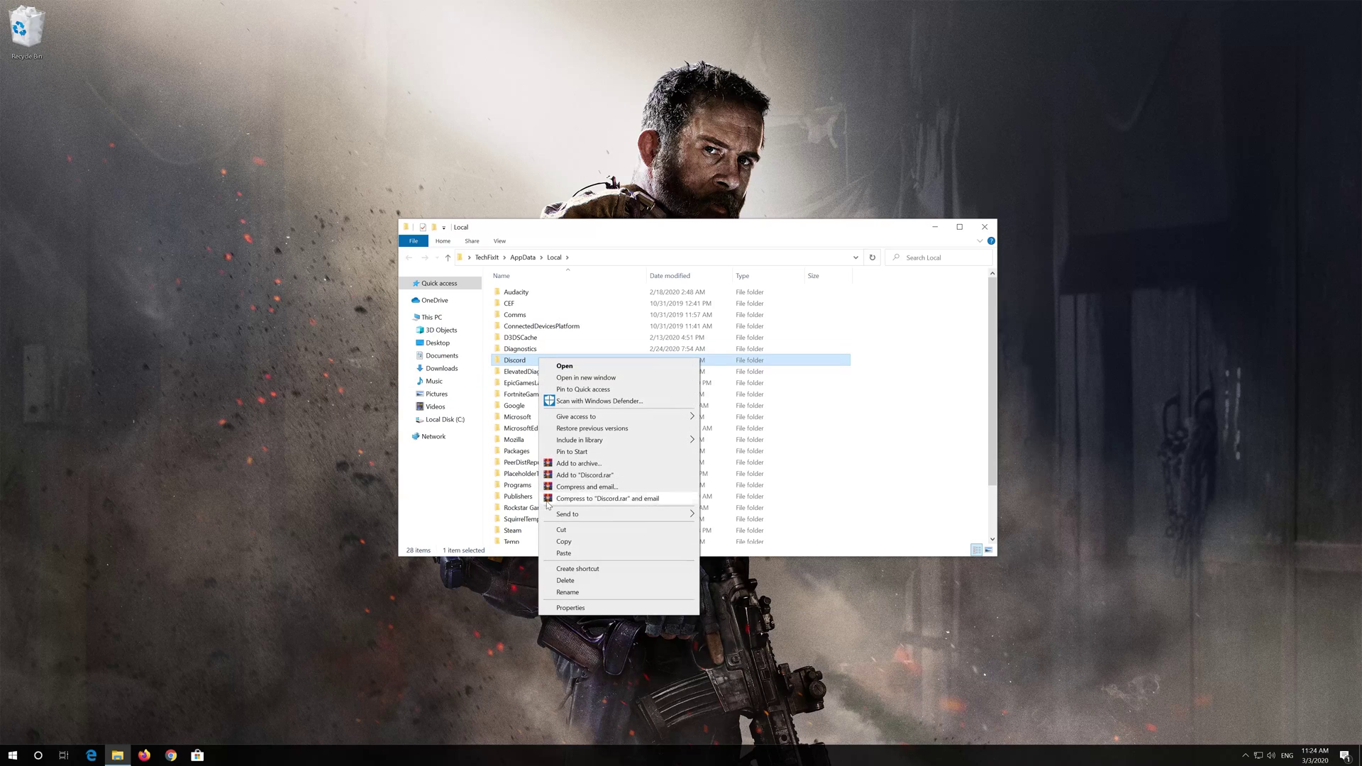
{"action": "left_click", "coordinate": [566, 581]}
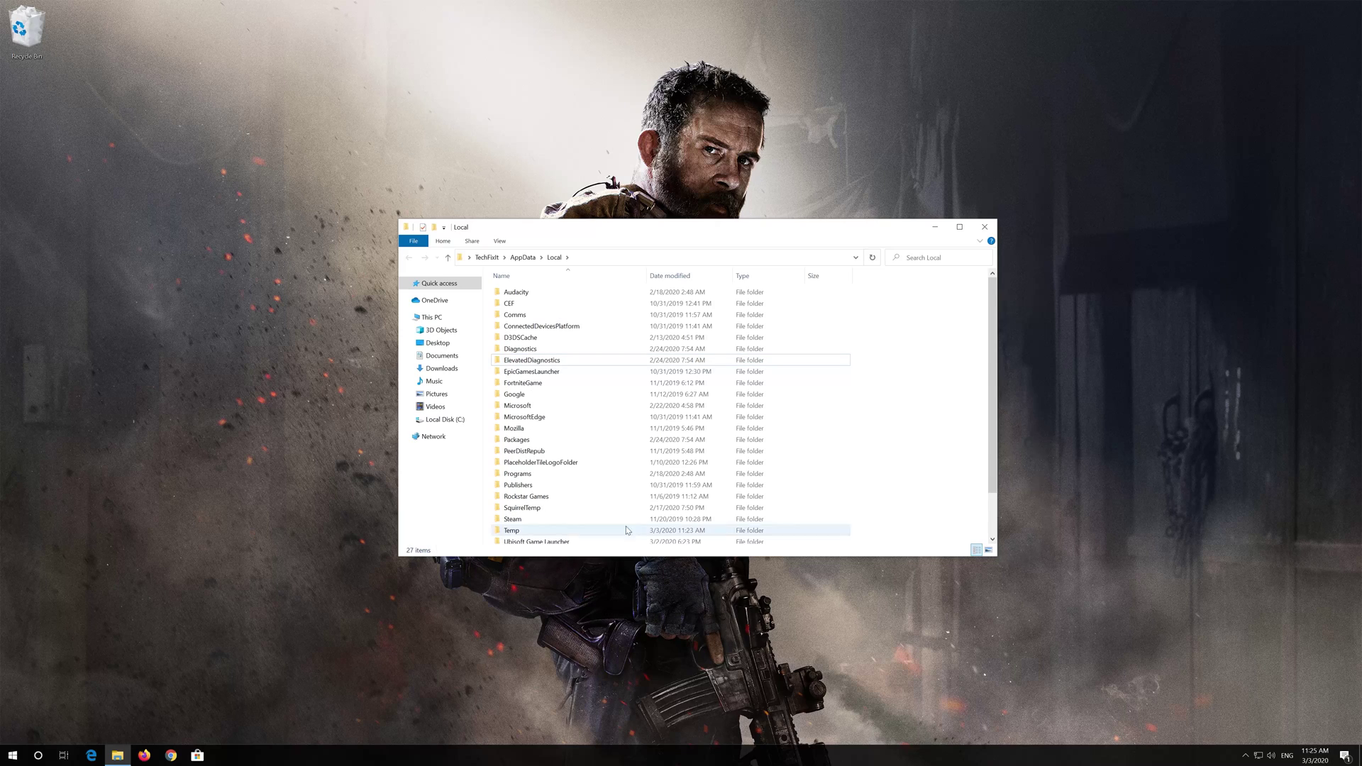
{"action": "left_click", "coordinate": [986, 226]}
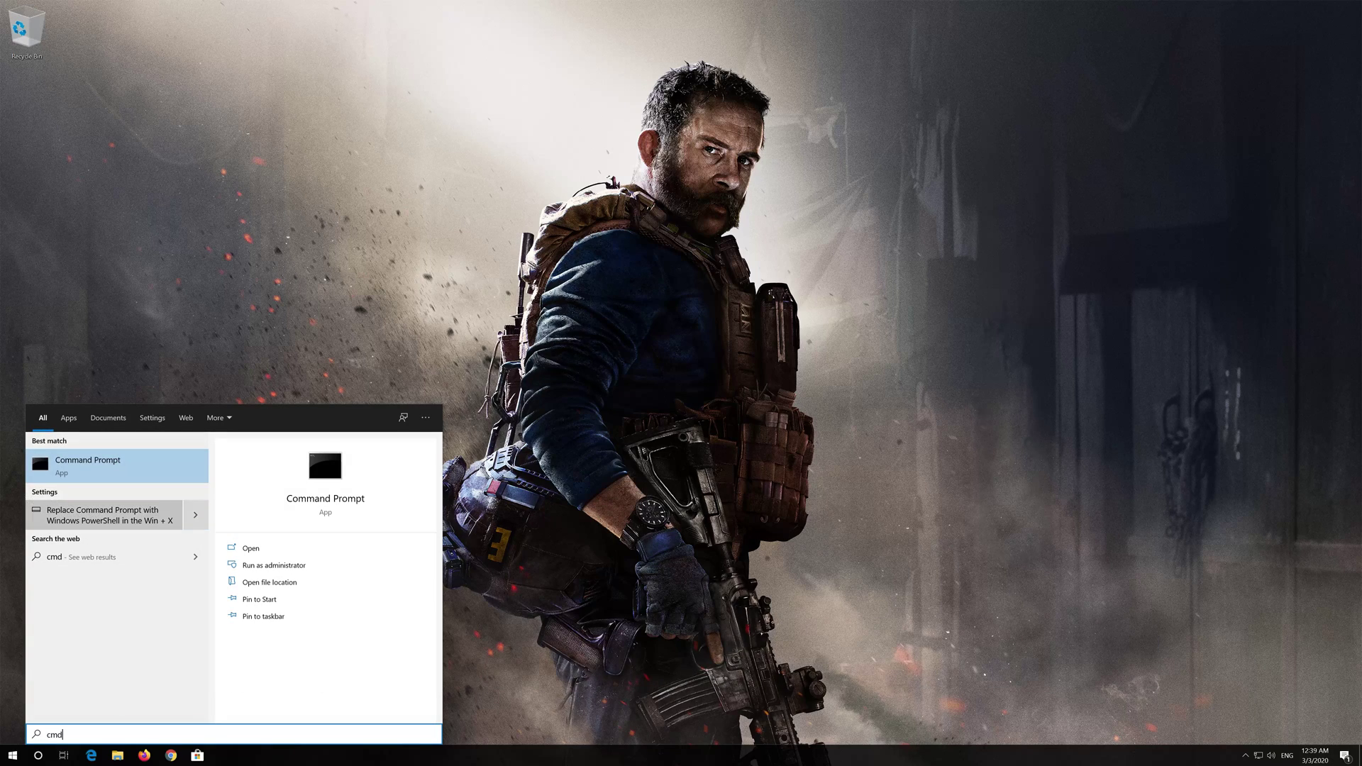
Step: Start Command Prompt as administrator, allow it to make changes to the device, and move its window toward the middle of the desktop
{"action": "right_click", "coordinate": [91, 469]}
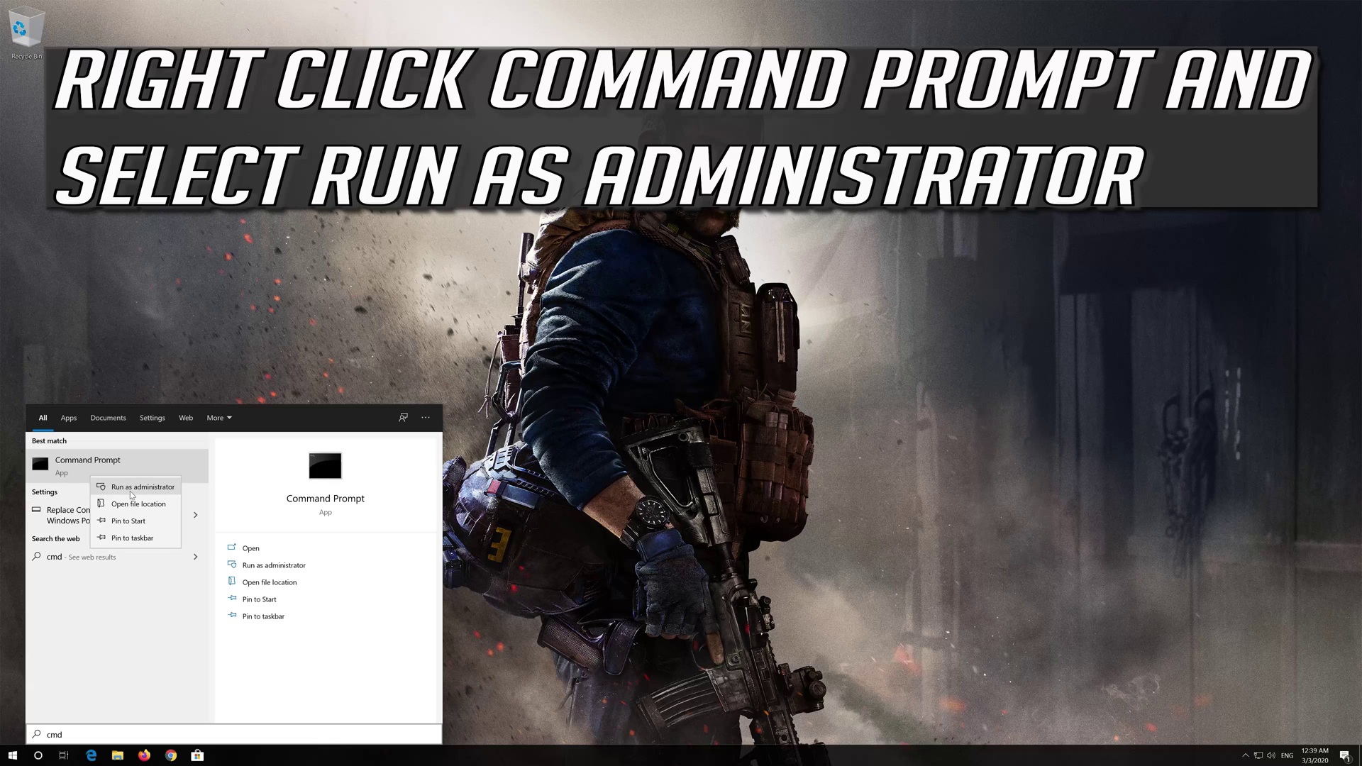
{"action": "left_click", "coordinate": [120, 485]}
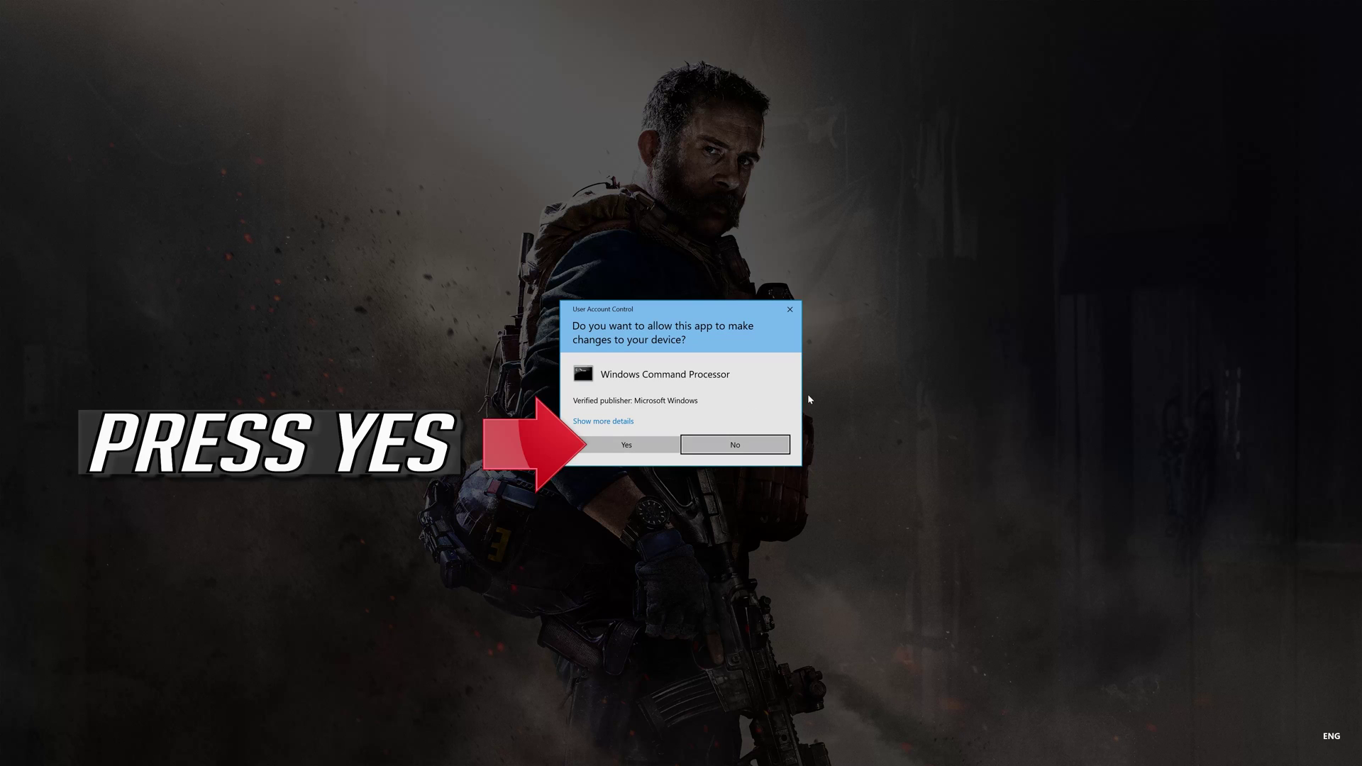
{"action": "left_click", "coordinate": [627, 448]}
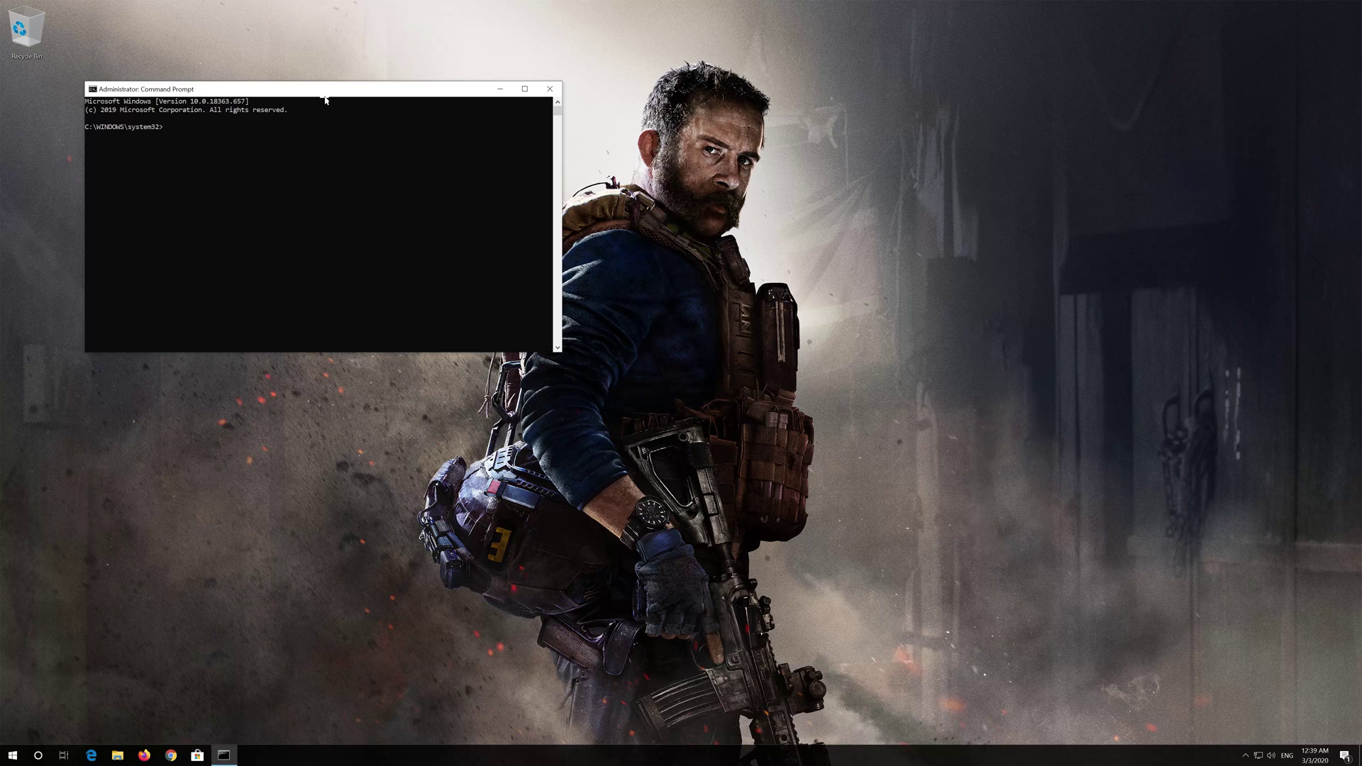
{"action": "left_click_drag", "start_coordinate": [320, 90], "coordinate": [648, 220]}
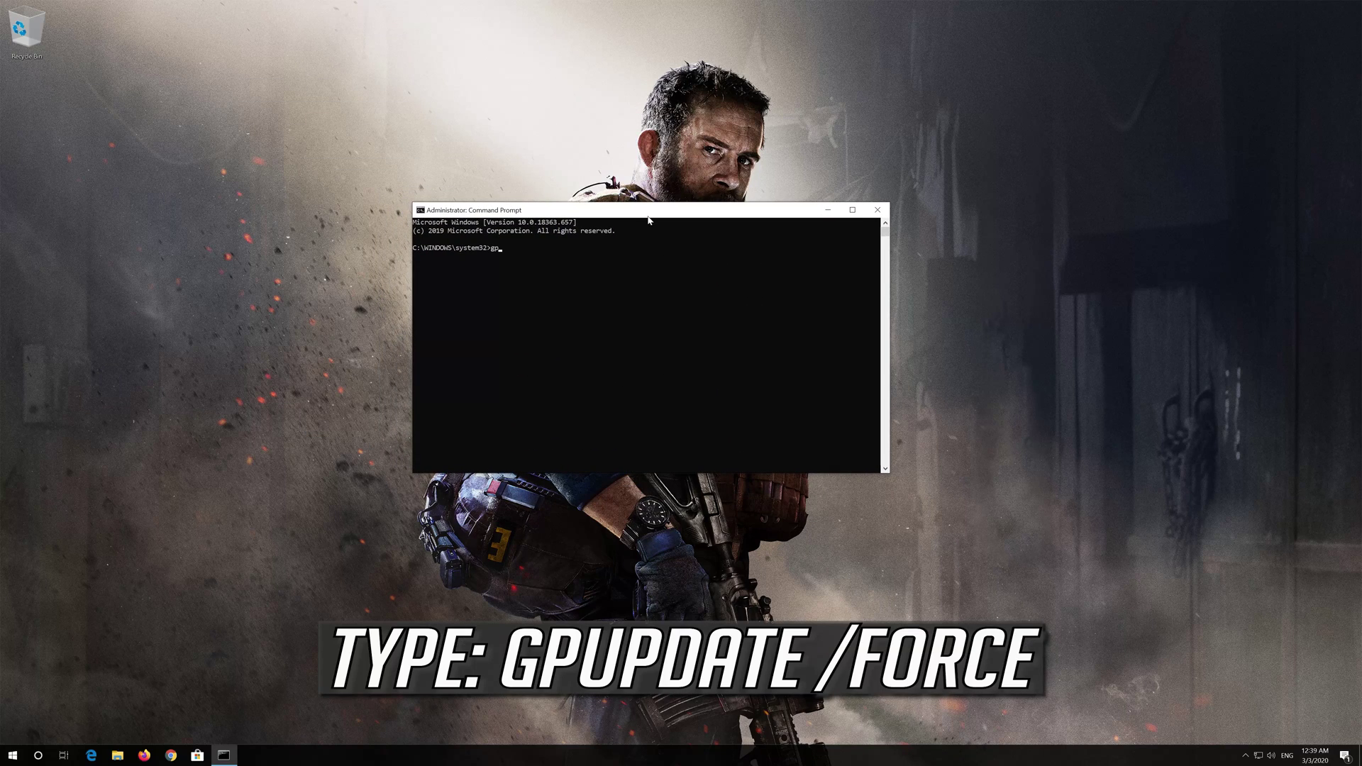
Step: Force a group policy update with gpupdate /force, and close the Command Prompt with the exit command
{"action": "type", "text": "gpupdate /force"}
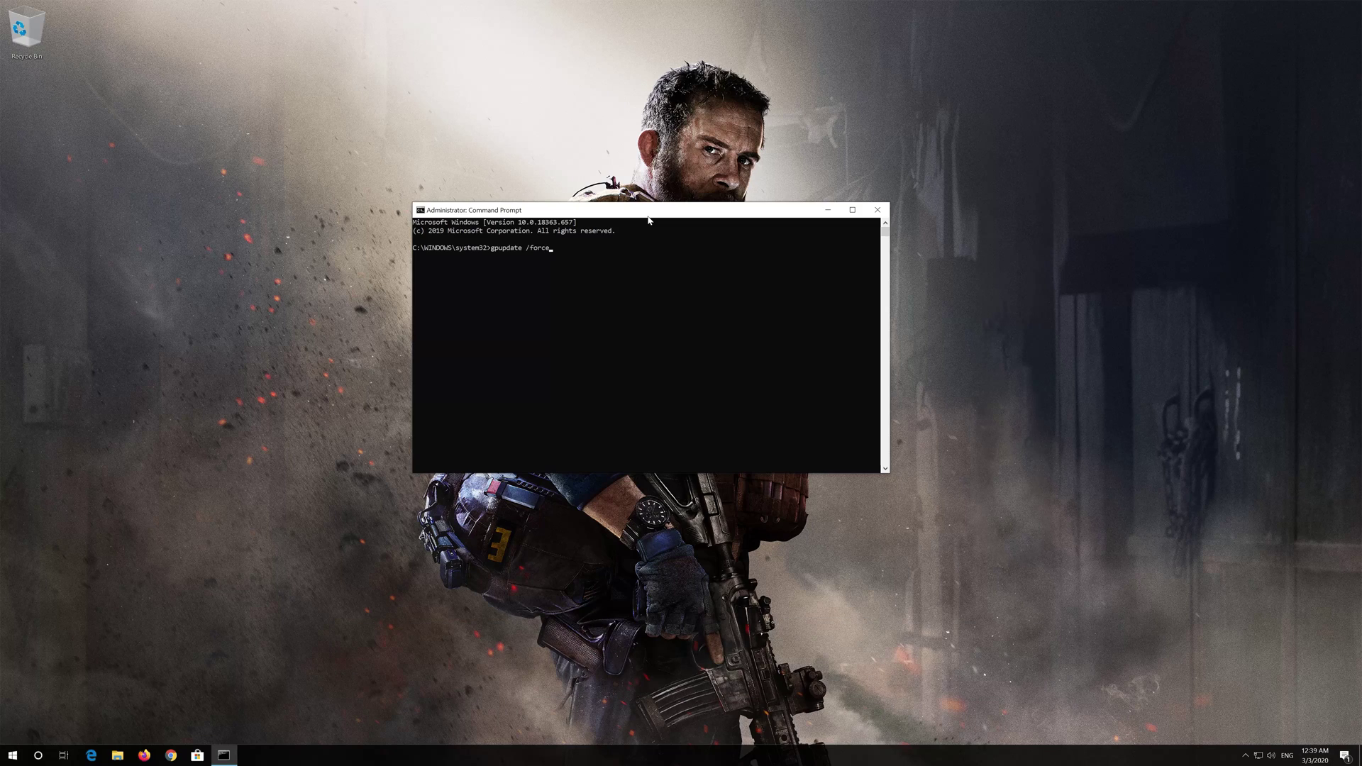
{"action": "key", "text": "Return"}
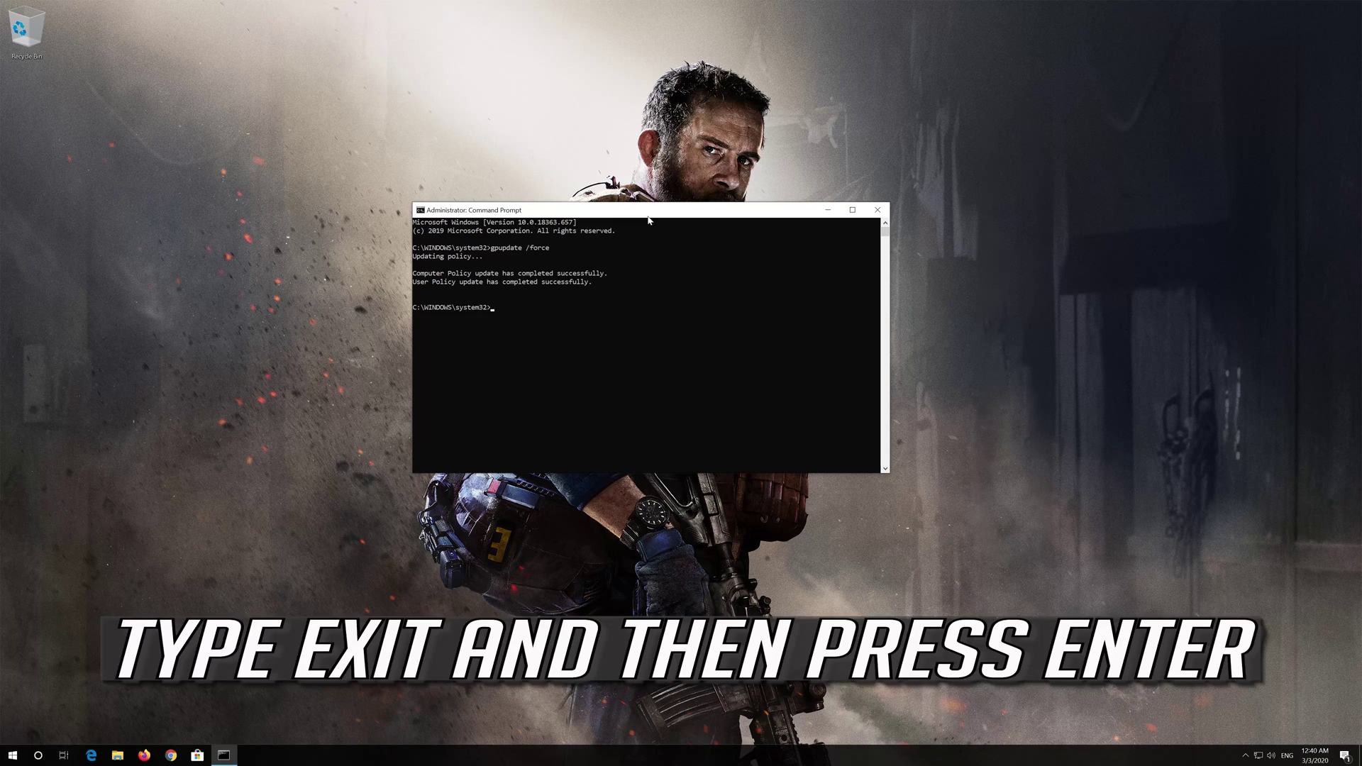
{"action": "type", "text": "exit"}
{"action": "key", "text": "Return"}
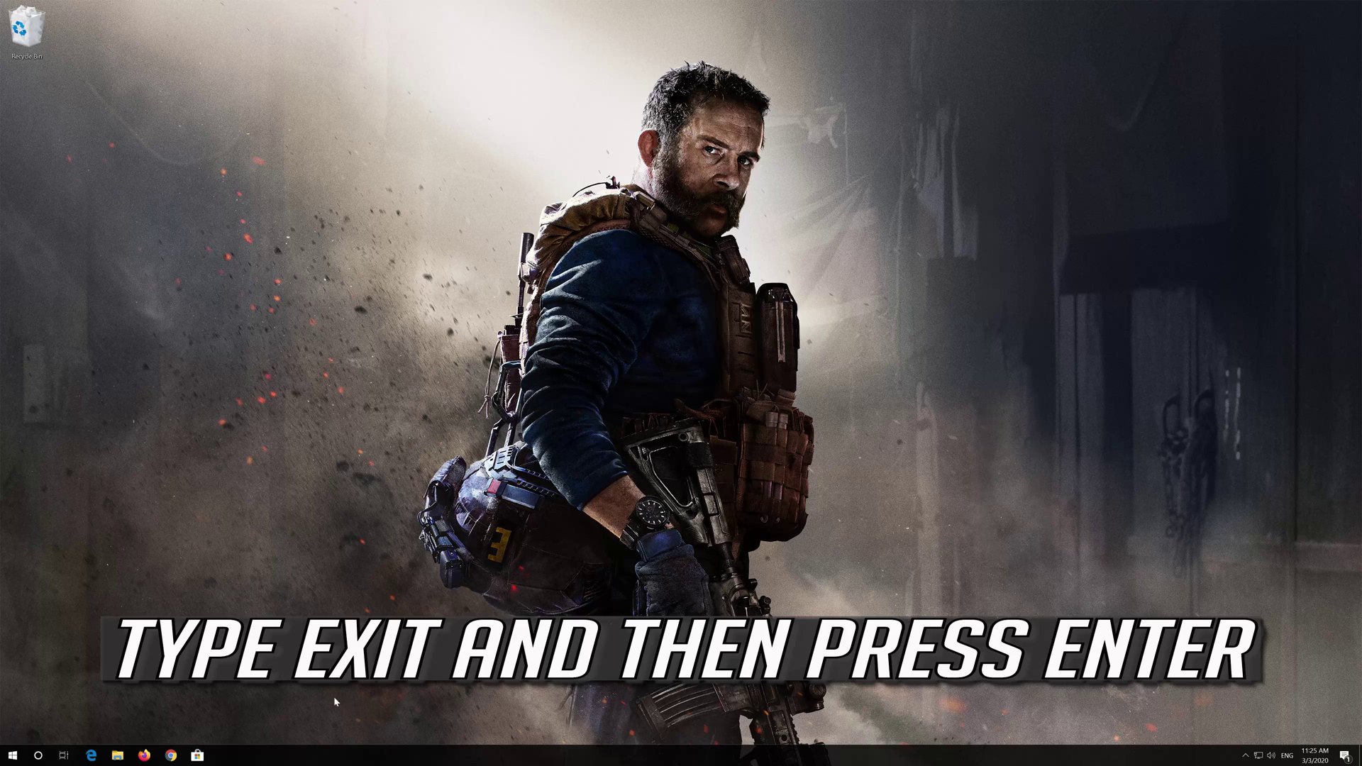
Step: Open the Firefox web browser
{"action": "left_click", "coordinate": [153, 759]}
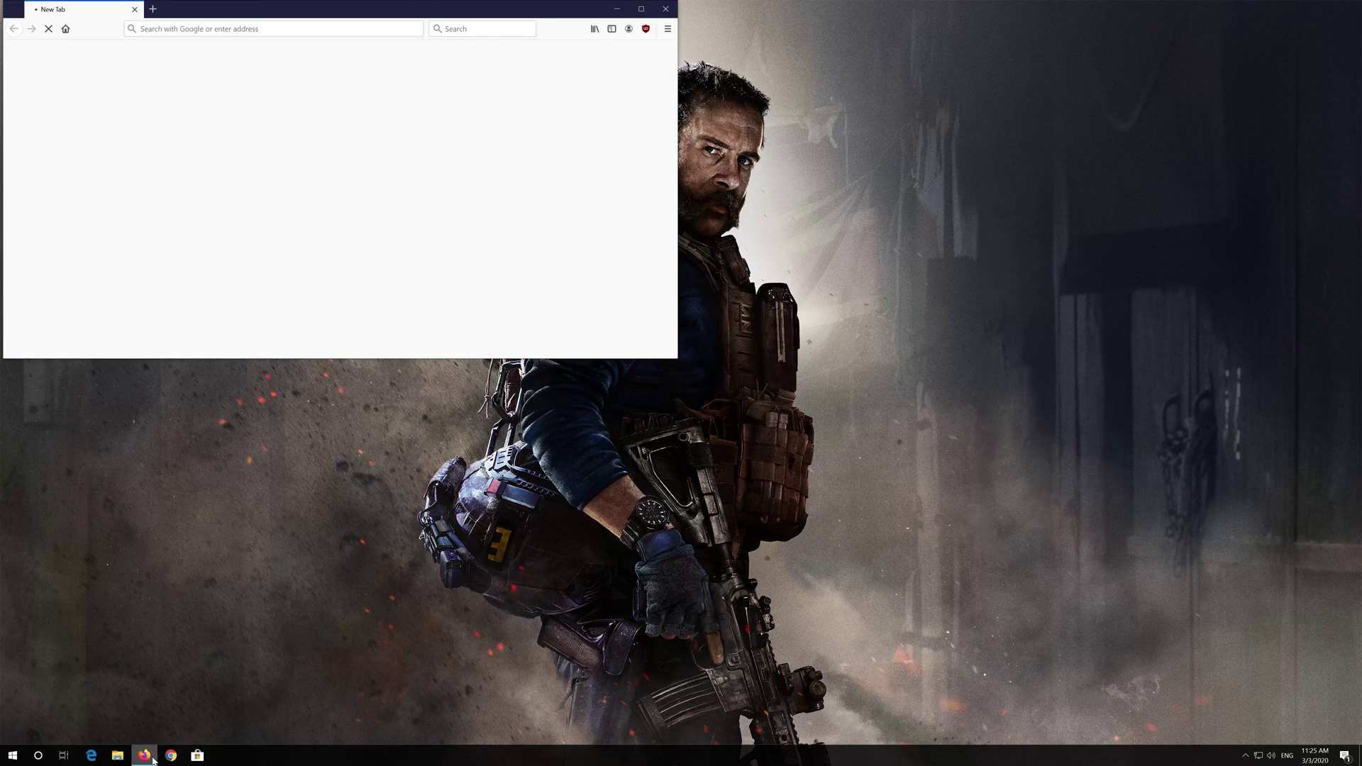